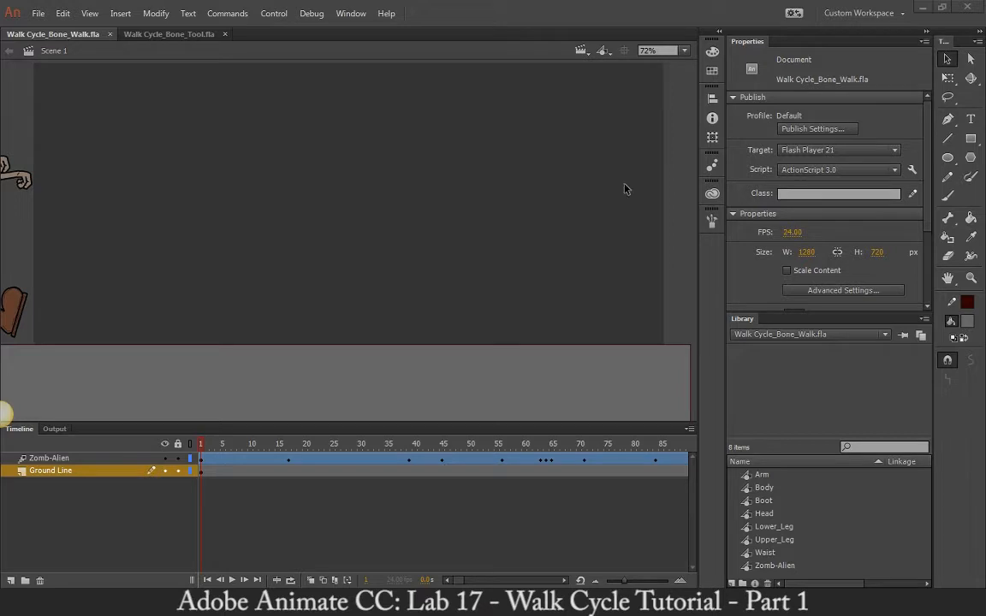
- Scrub through the first 38 frames of the Zomb-Alien walk, inspect its motion path and return to frame 1
left_click_drag(203, 445, 279, 454)
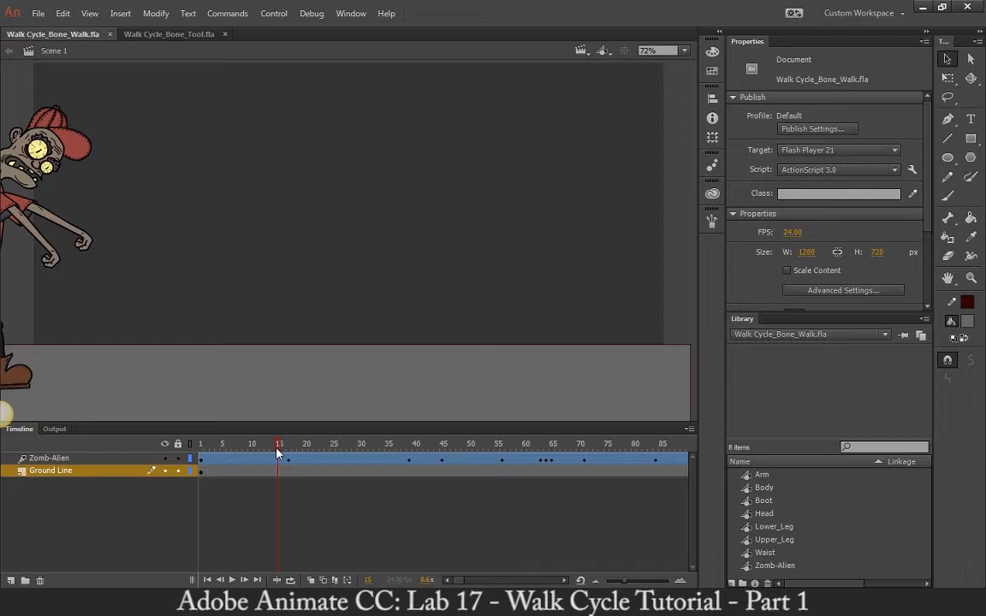
left_click_drag(278, 454, 402, 447)
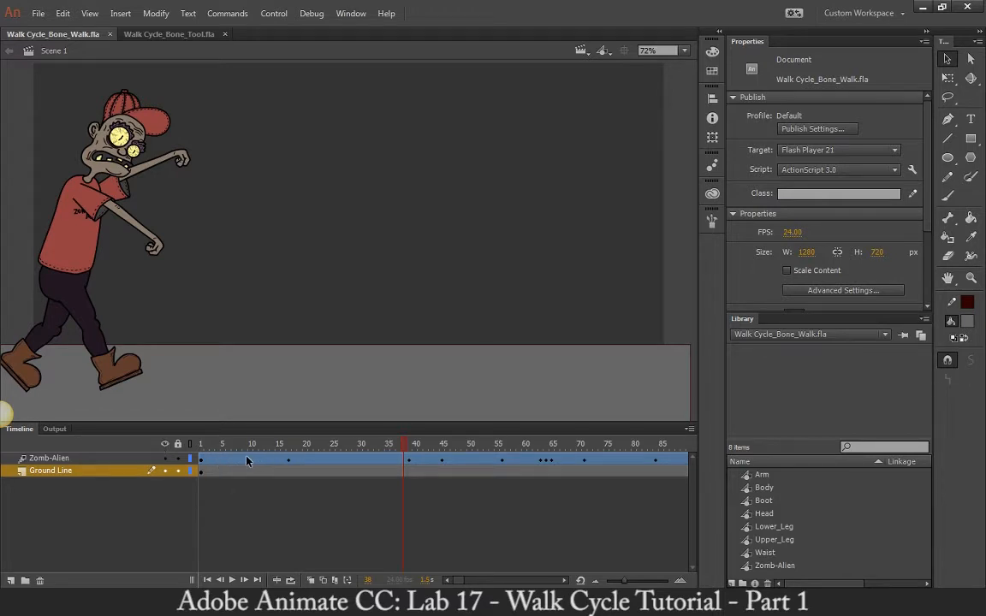
left_click(68, 237)
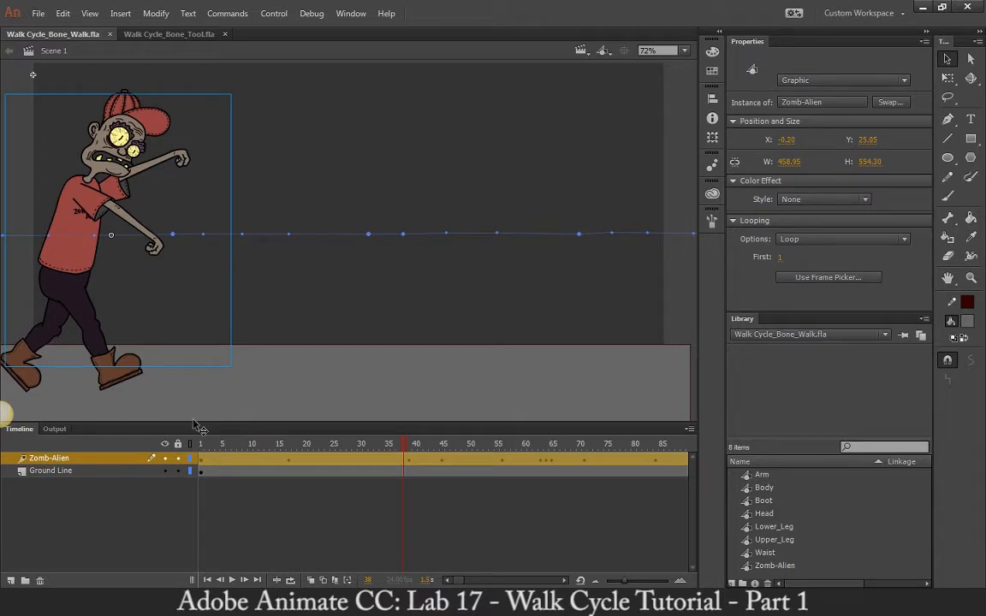
left_click(204, 446)
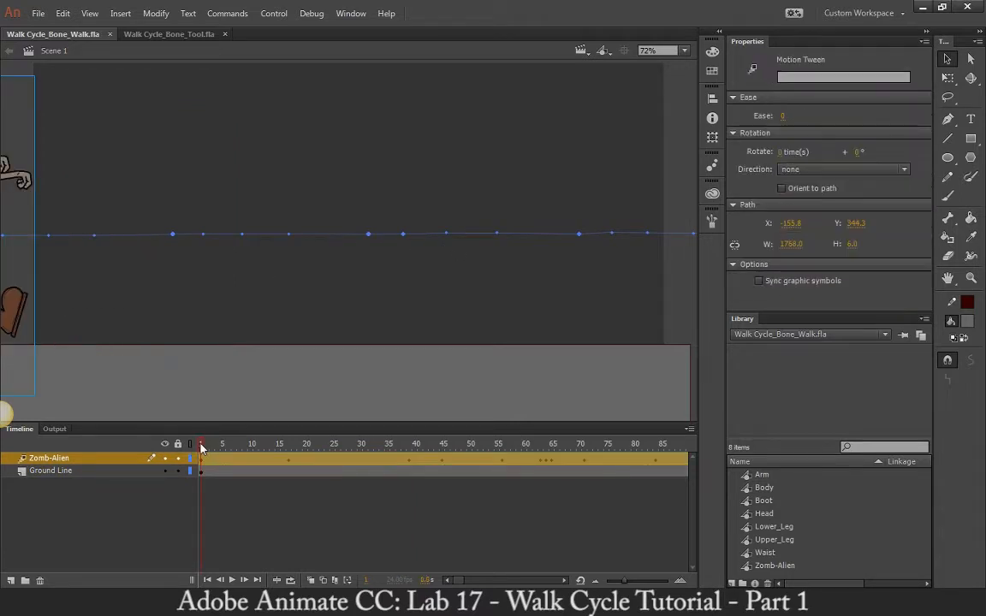
- Preview the finished walk cycle as a test movie, close it, and scrub the timeline to frame 139
key("ctrl+Return")
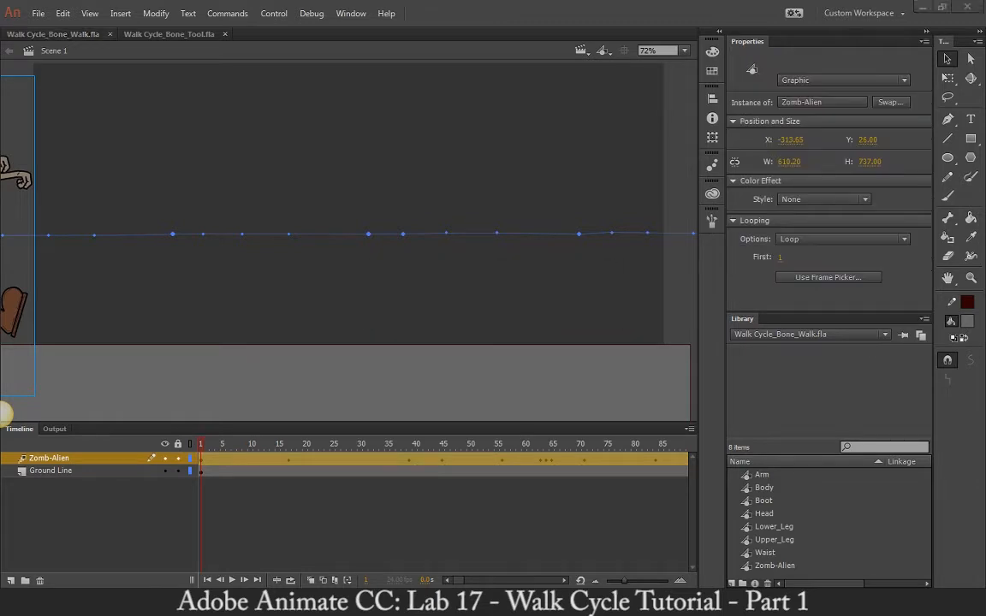
left_click_drag(985, 121, 169, 47)
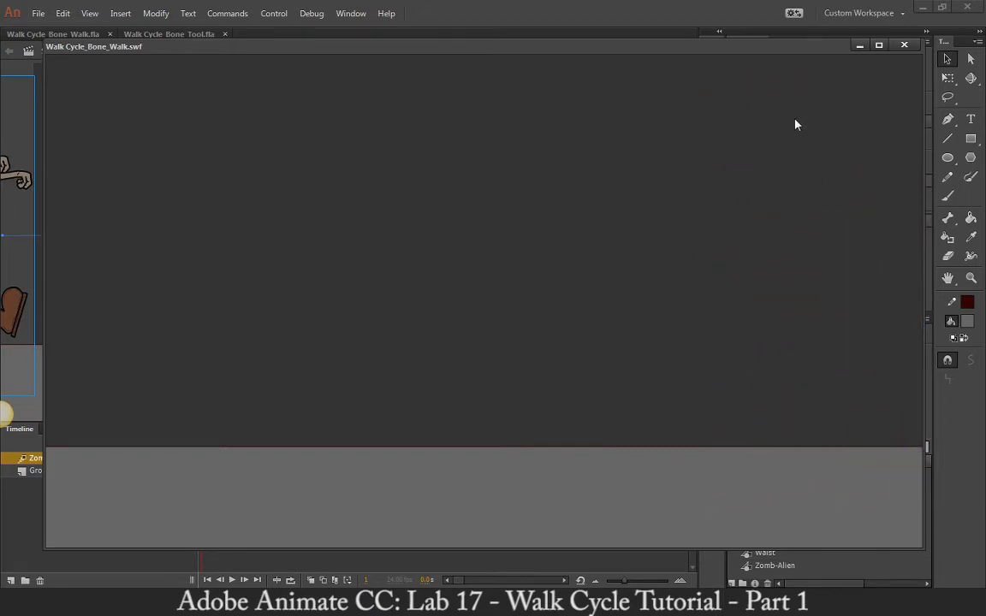
left_click(904, 45)
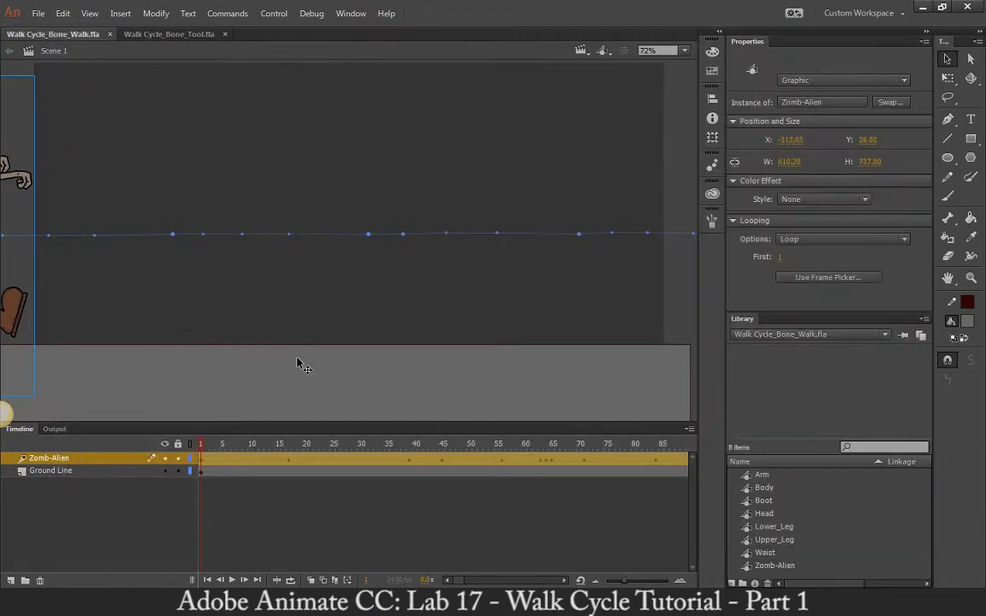
left_click_drag(204, 449, 660, 461)
left_click(68, 459)
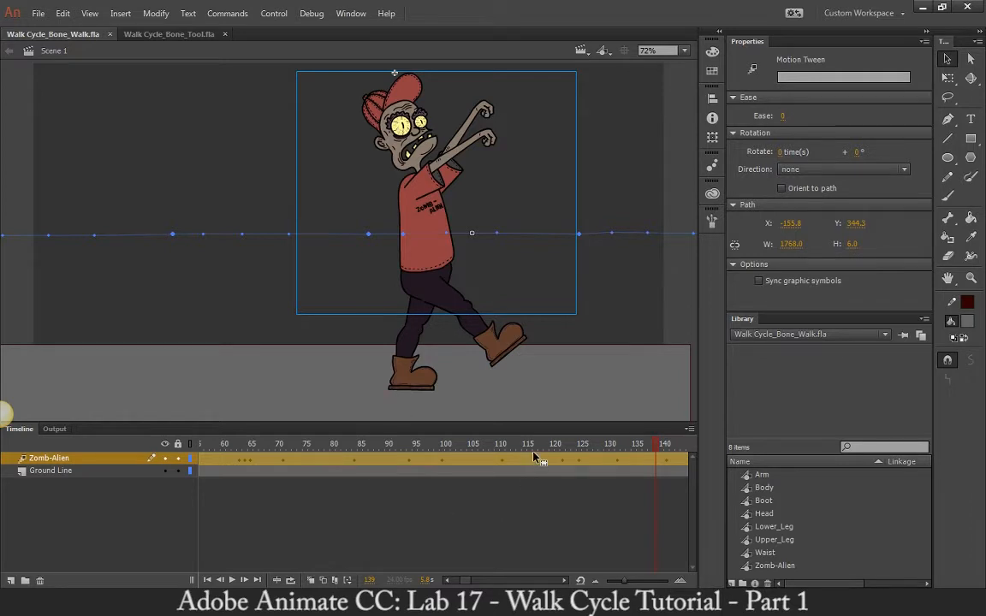
- Switch to Walk Cycle_Bone_Tool.fla and open the Zomb-Alien symbol for editing from the main scene
left_click(148, 36)
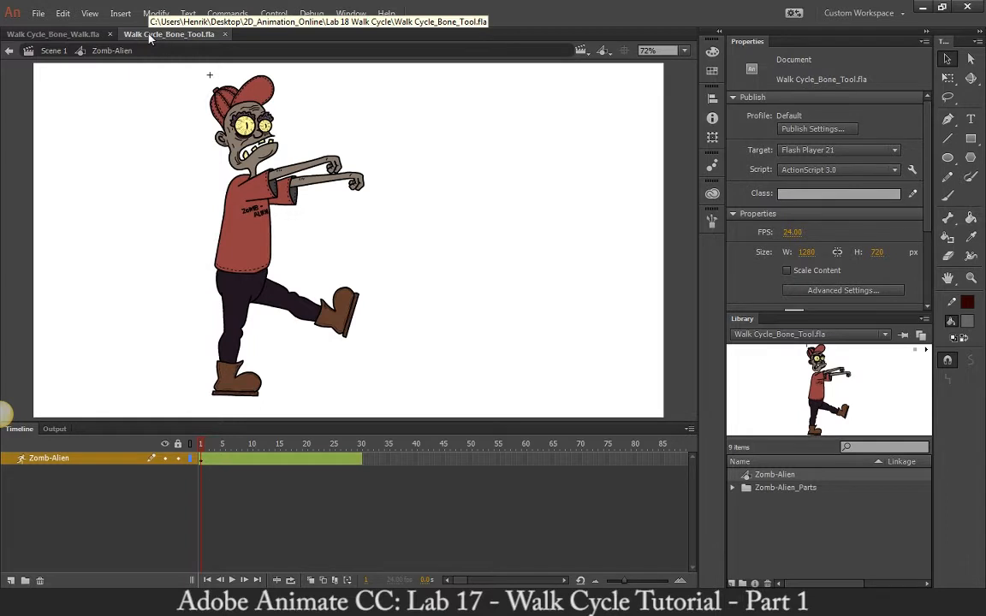
double_click(80, 240)
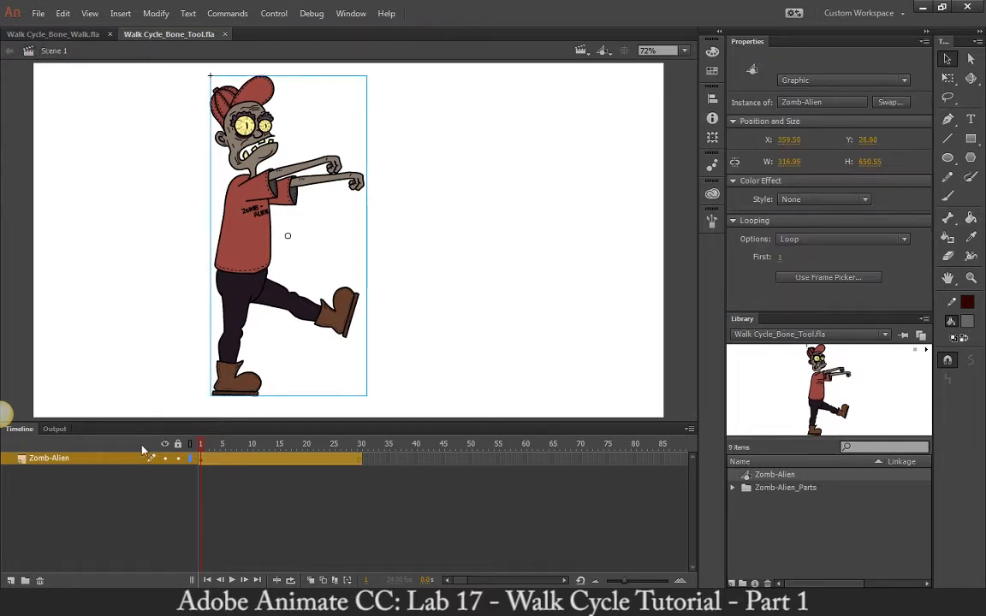
left_click(306, 220)
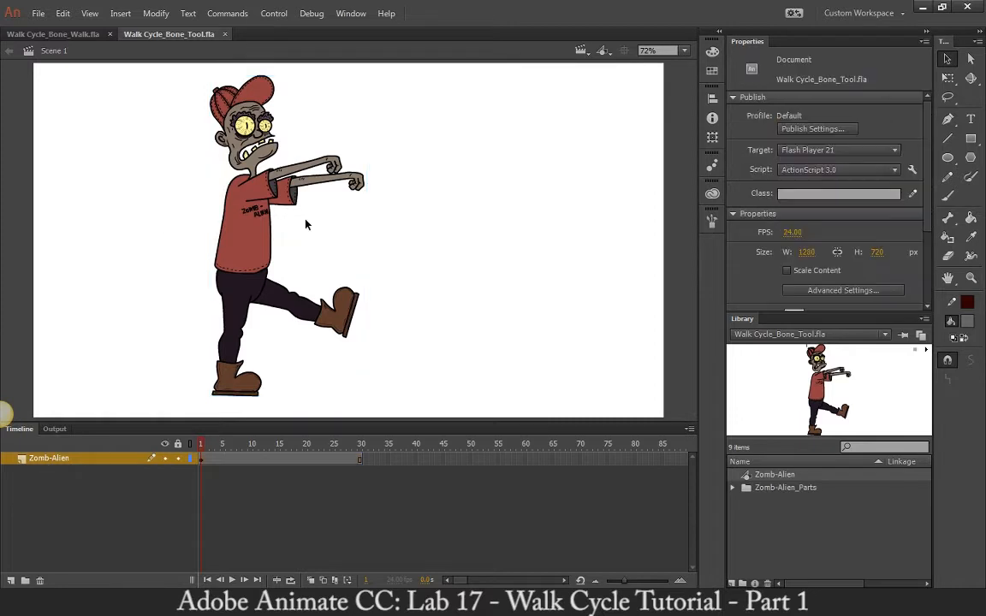
left_click(237, 196)
double_click(257, 231)
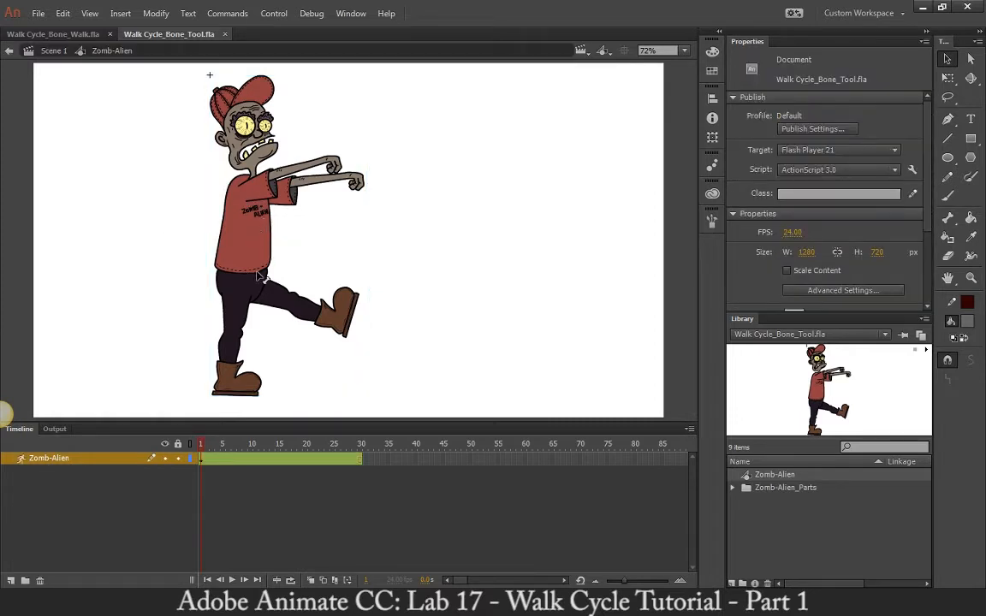
- Go to frame 5 and use the Bone tool to display the armature connecting the zombie's body and limbs
left_click_drag(200, 448, 105, 472)
left_click_drag(204, 449, 227, 450)
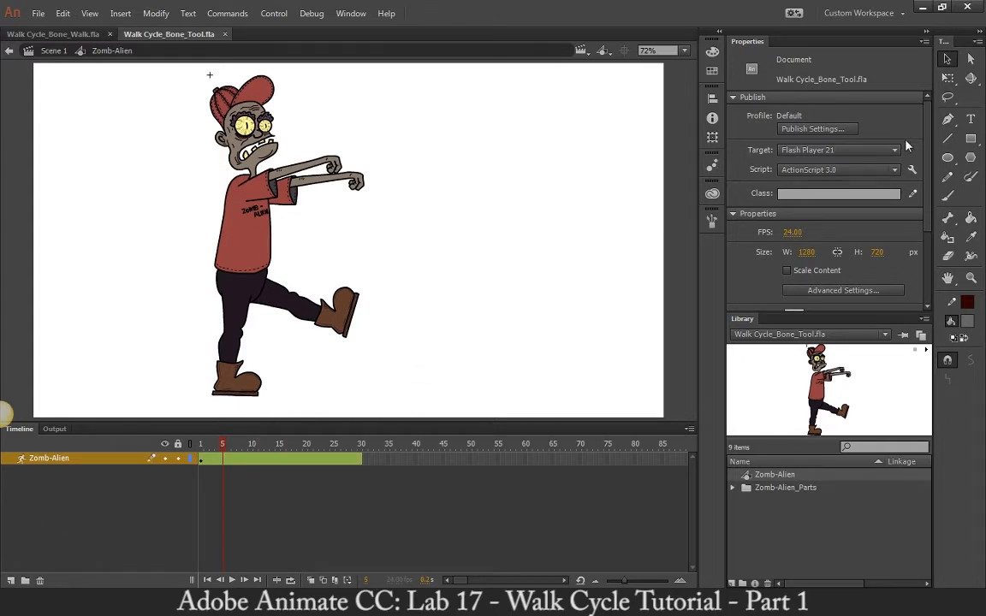
left_click(947, 217)
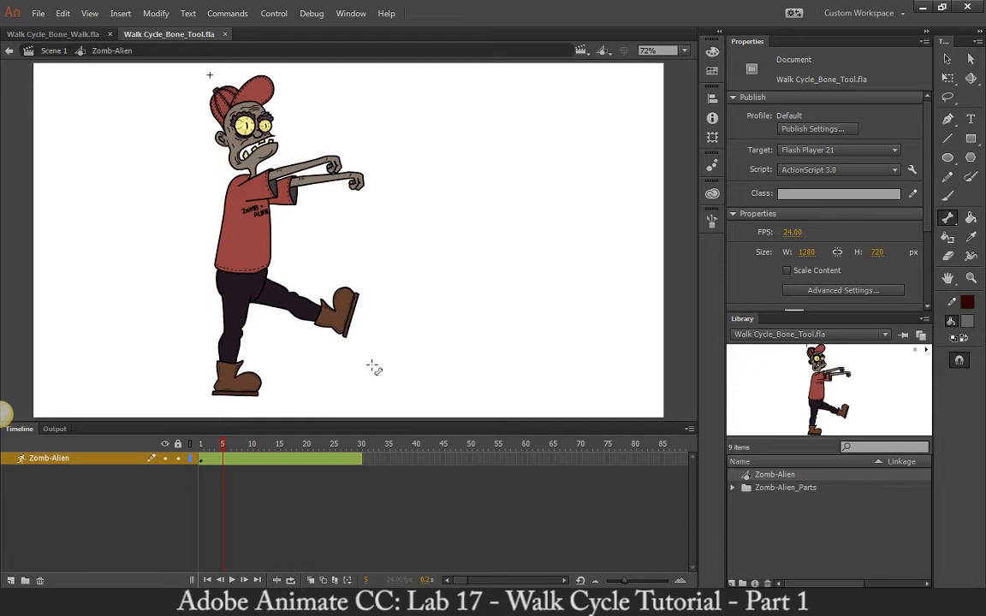
left_click(246, 221)
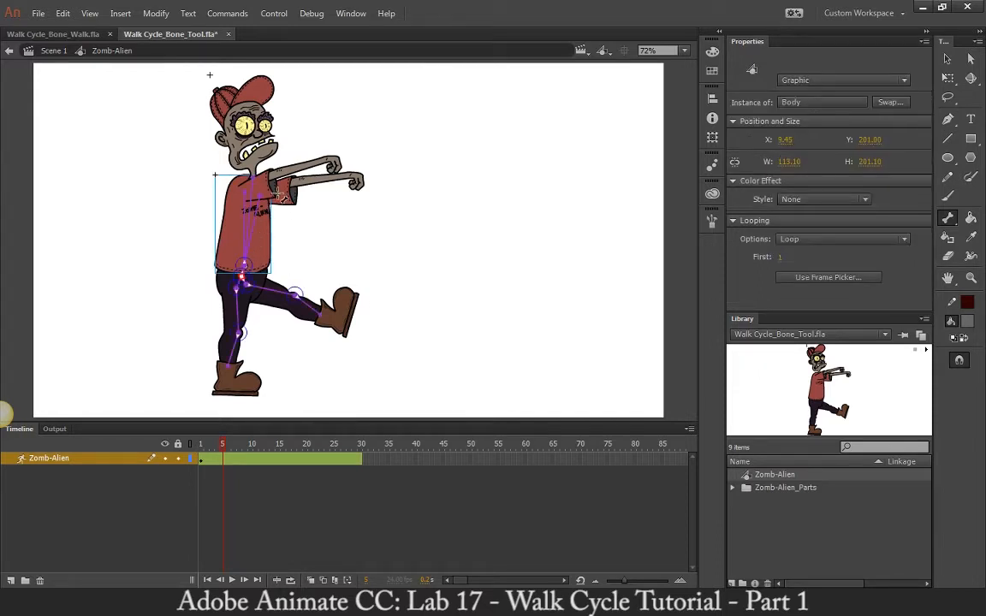
left_click_drag(287, 201, 298, 214)
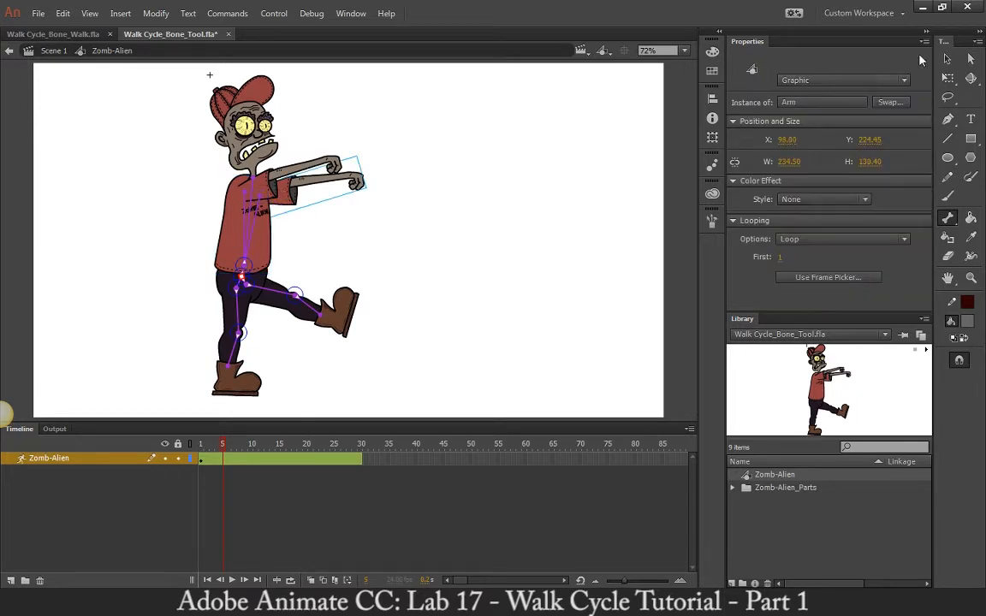
left_click(948, 58)
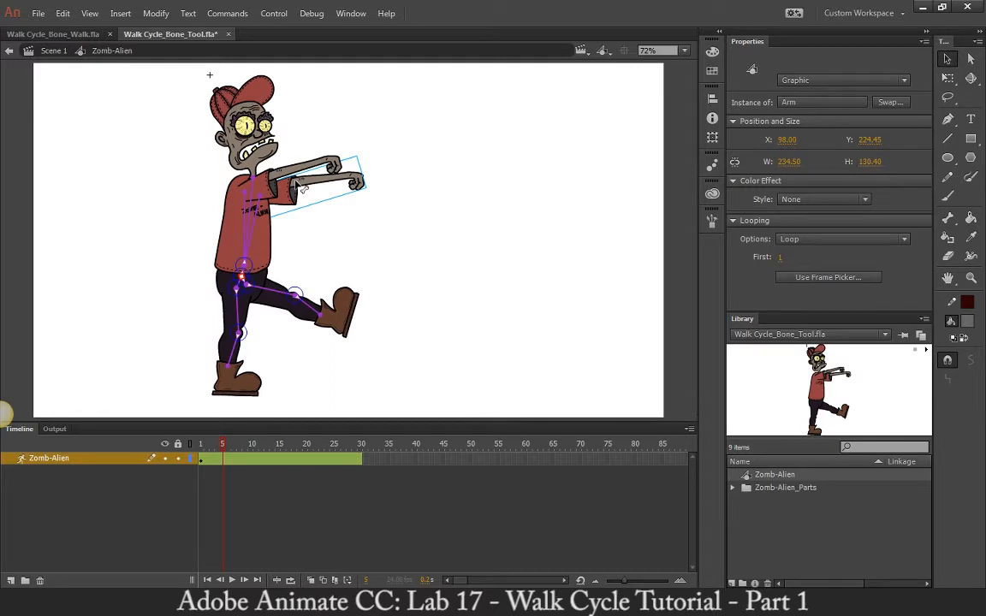
- Pose the zombie's upper body at frame 5 with the head tilted forward and both arms angled downward
mouse_move(301, 187)
left_mouse_down()
mouse_move(383, 214)
mouse_move(314, 233)
mouse_move(330, 191)
mouse_move(438, 205)
mouse_move(370, 275)
mouse_move(265, 249)
mouse_move(312, 220)
mouse_move(379, 215)
mouse_move(342, 187)
mouse_move(298, 204)
mouse_move(298, 183)
left_mouse_up()
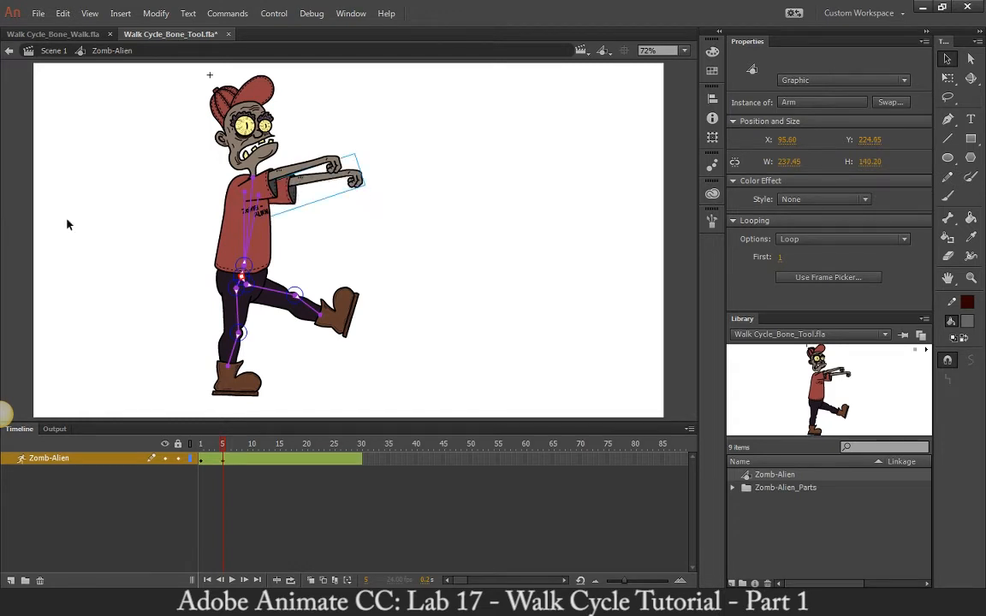
left_click(316, 165)
left_click(329, 166)
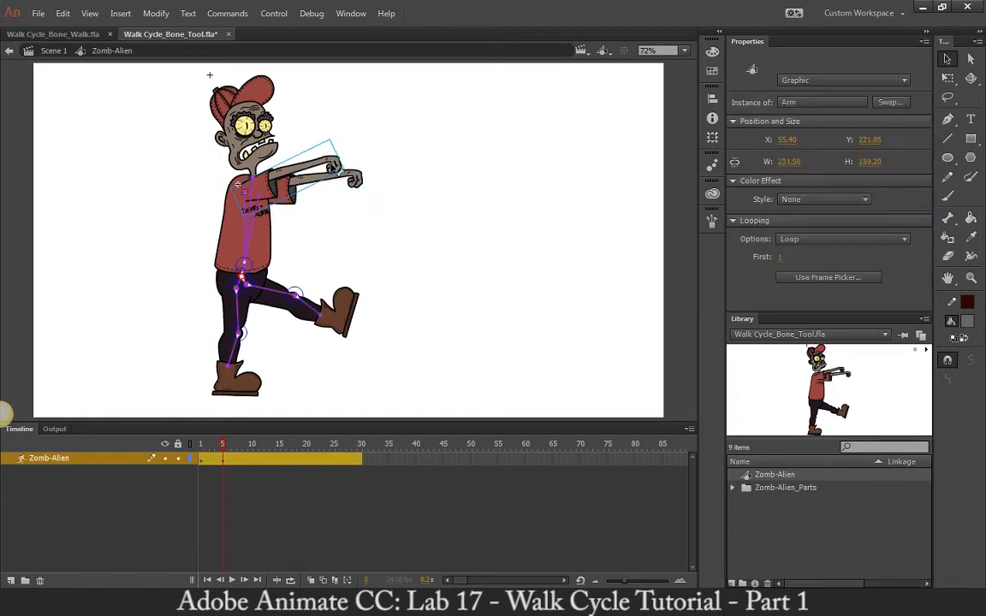
mouse_move(334, 162)
left_mouse_down()
mouse_move(335, 119)
mouse_move(332, 154)
mouse_move(328, 133)
mouse_move(304, 128)
mouse_move(340, 174)
left_mouse_up()
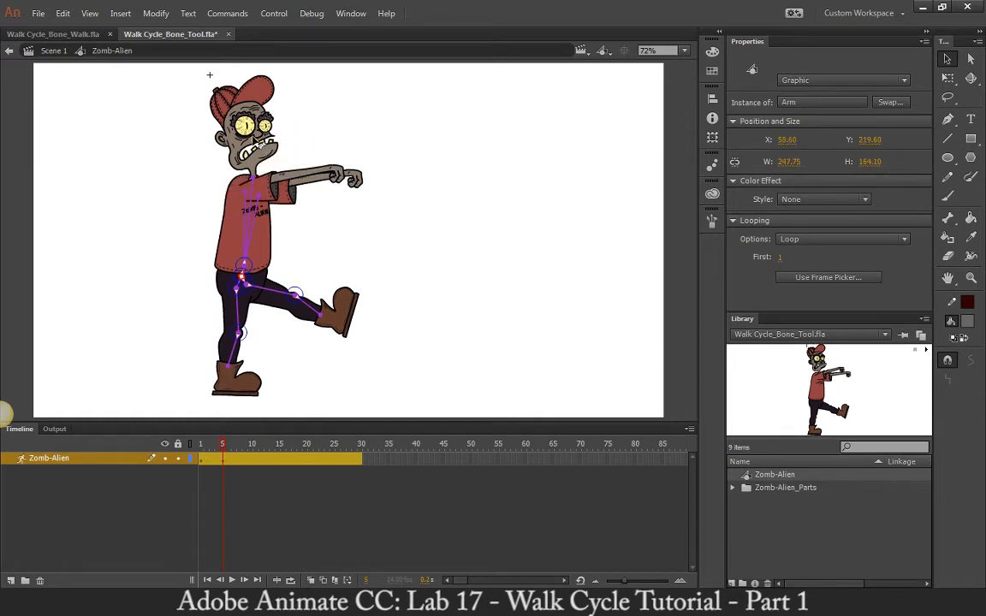
left_click(274, 117)
mouse_move(258, 109)
left_mouse_down()
mouse_move(425, 128)
mouse_move(516, 196)
mouse_move(530, 226)
mouse_move(489, 188)
mouse_move(382, 168)
mouse_move(282, 167)
mouse_move(253, 125)
mouse_move(257, 91)
left_mouse_up()
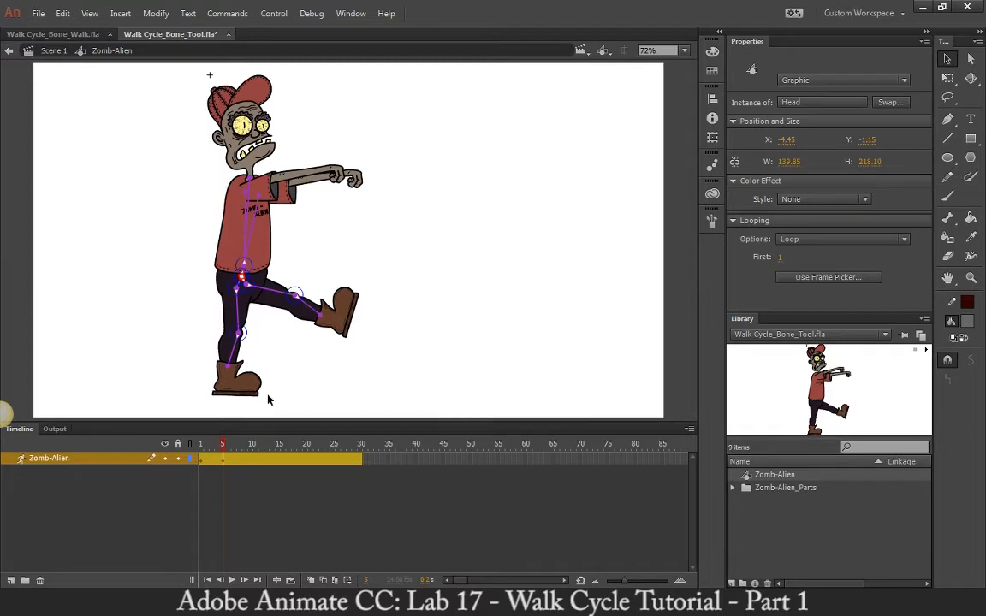
left_click_drag(256, 91, 356, 220)
left_click(330, 174)
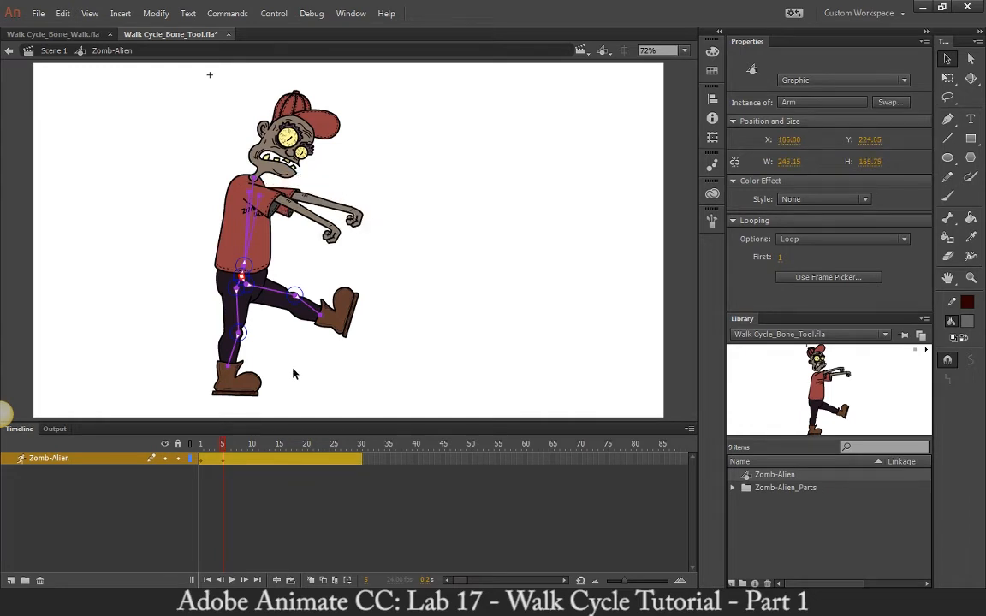
- Lower the raised front leg at frame 5 so its boot comes down heel first in a forward step
left_click(344, 316)
left_click_drag(329, 321, 310, 389)
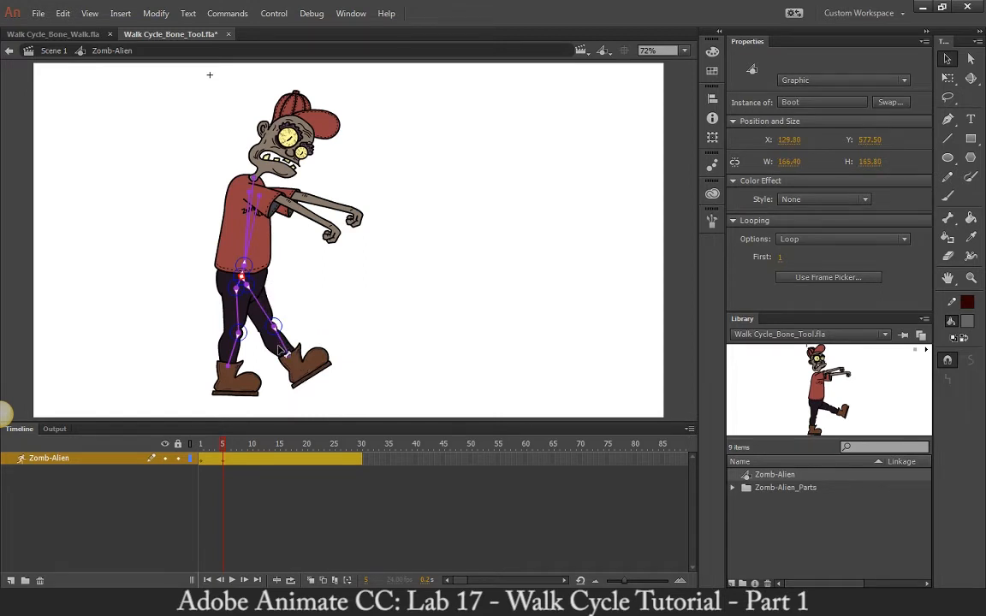
left_click_drag(278, 350, 296, 372)
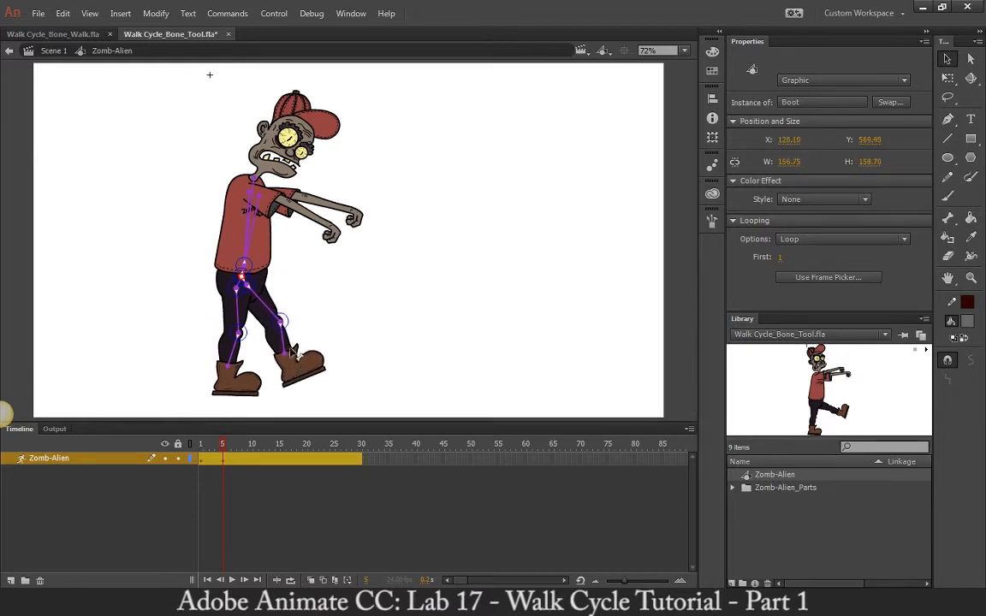
- Bend the rear leg backward at frame 5 with the boot on its toe, and return to frame 1
left_click(232, 349)
left_click(144, 337)
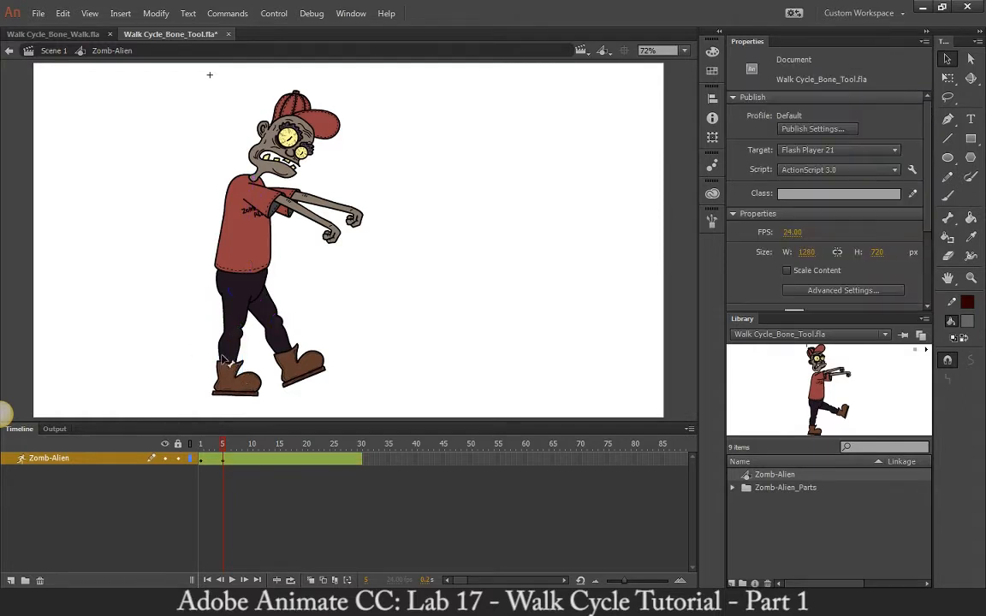
left_click_drag(232, 353, 207, 387)
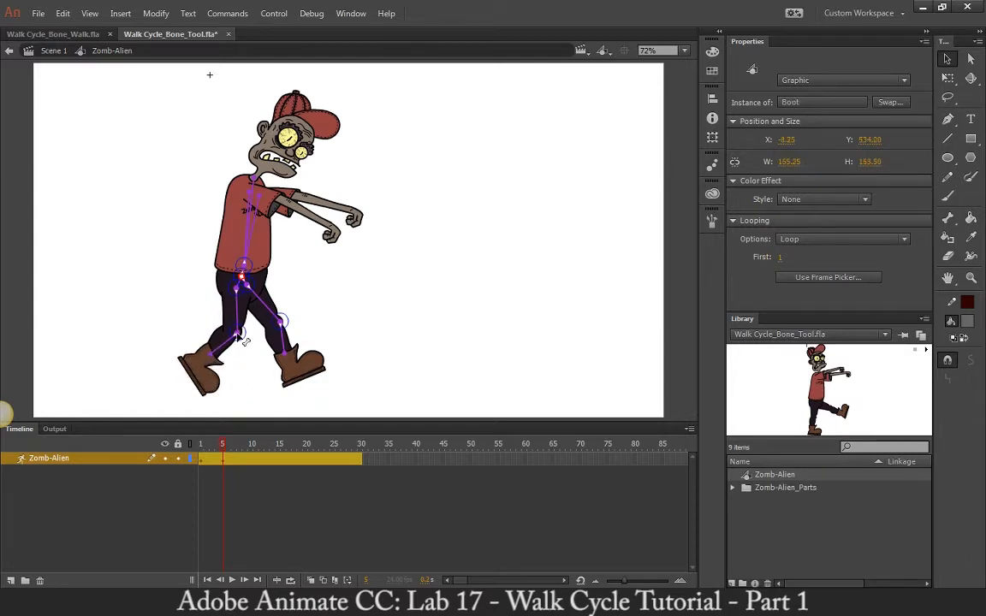
left_click(291, 359)
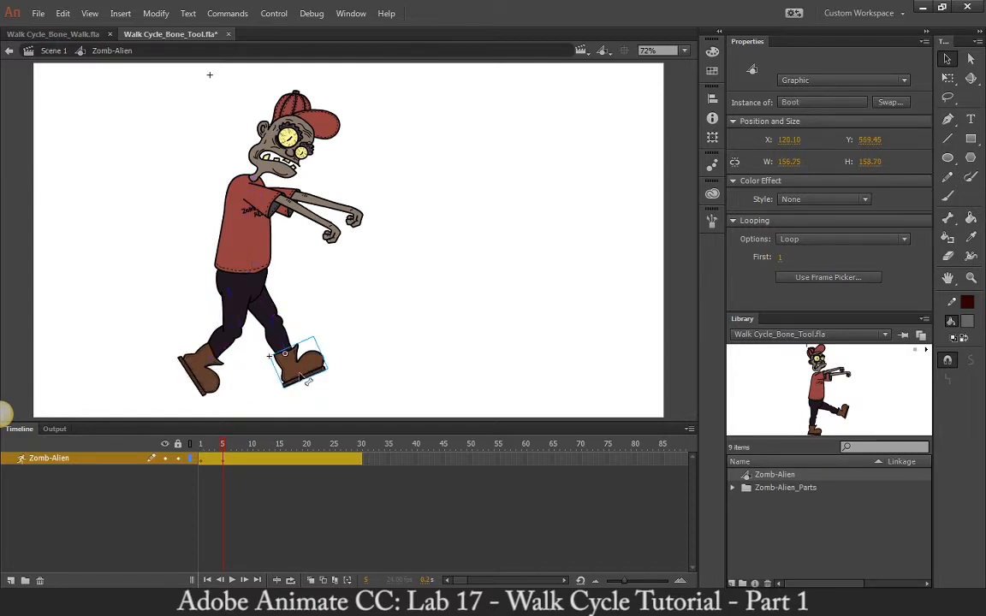
left_click(331, 312)
left_click_drag(223, 444, 182, 465)
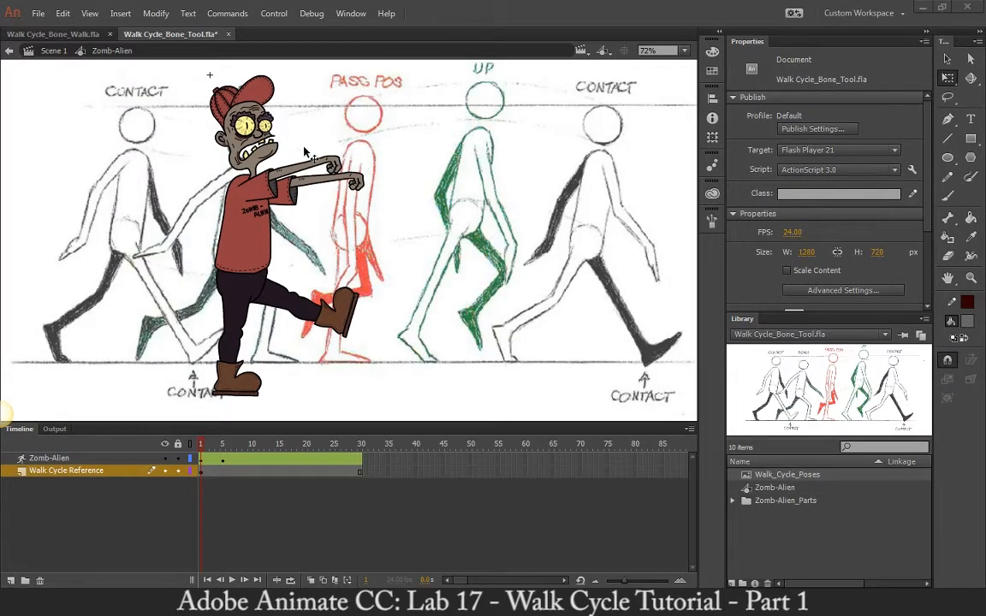
- Move the Walk Cycle Reference layer above Zomb-Alien to view all the poses, and put it back below
left_click(61, 472)
left_click_drag(62, 462, 61, 456)
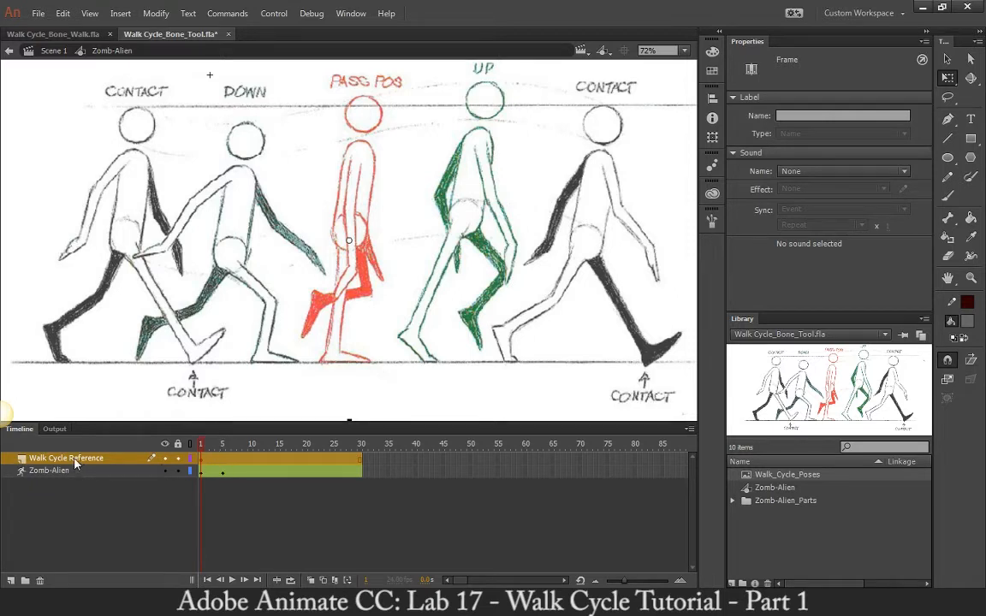
left_click_drag(77, 463, 75, 479)
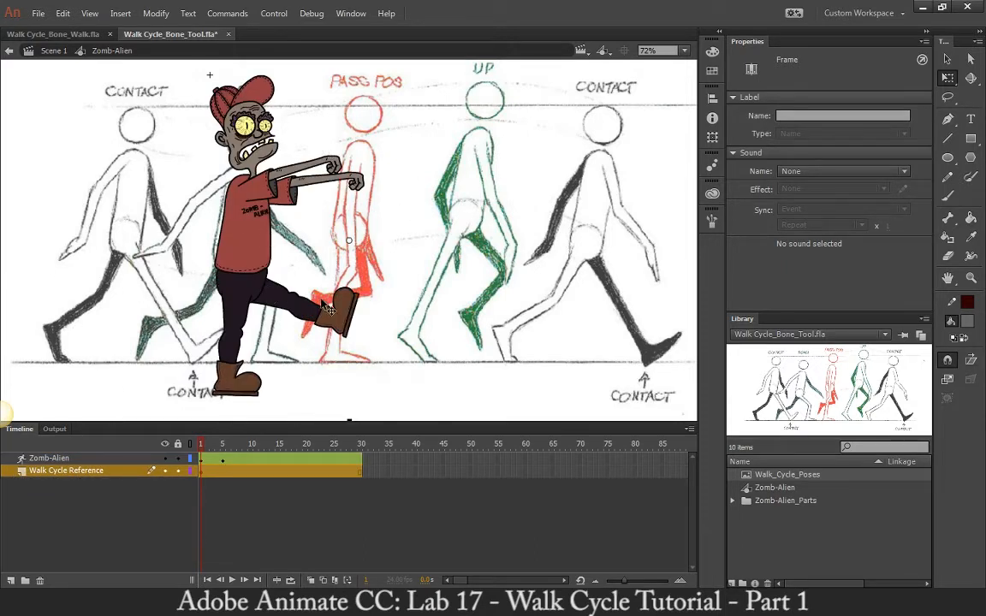
- At frame 5, shift the Walk_Cycle_Poses image to about X -245, Y 14 so its first contact pose sits behind the zombie
left_click(286, 167)
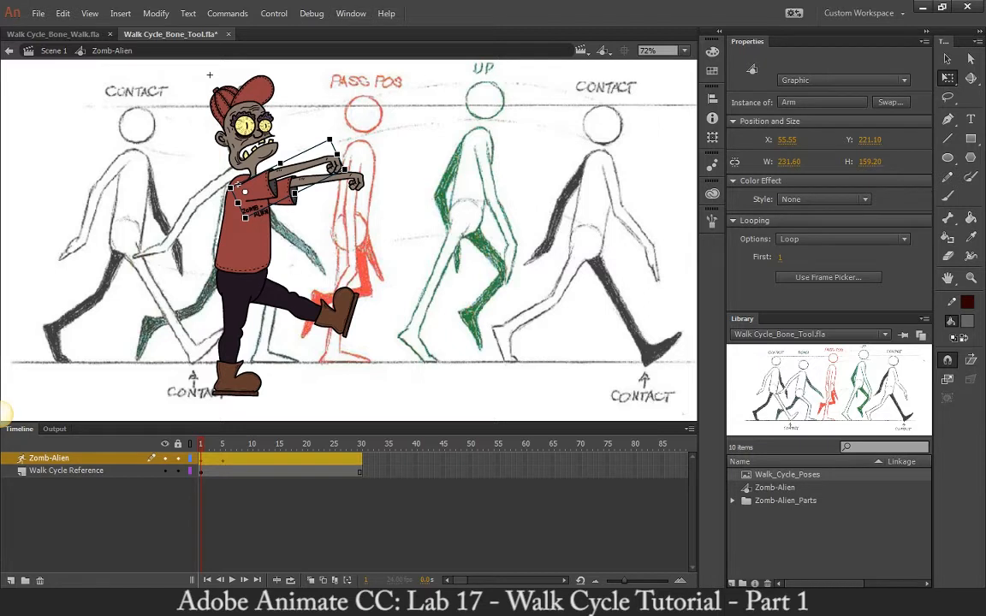
key("v")
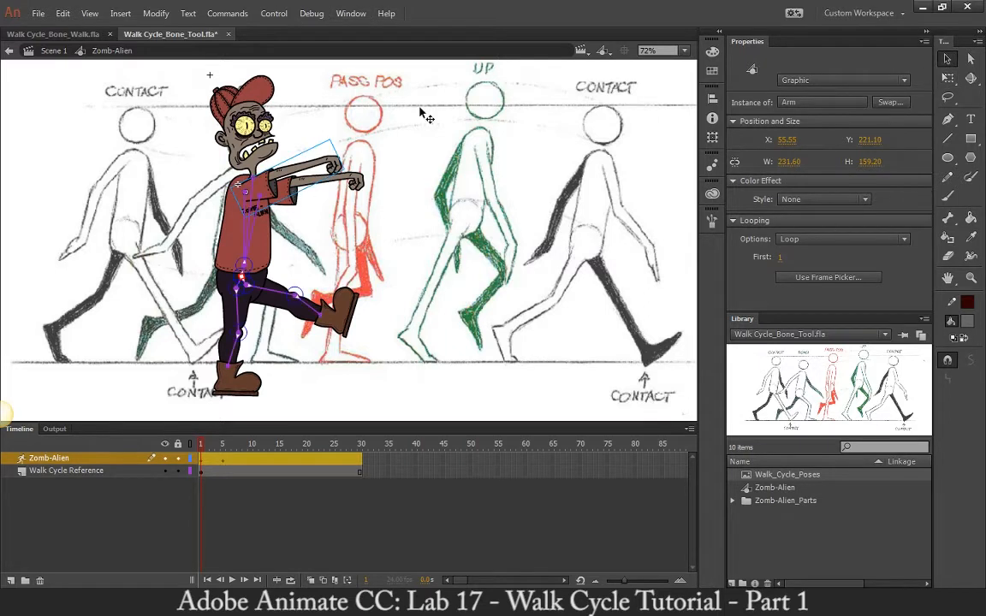
left_click(431, 284)
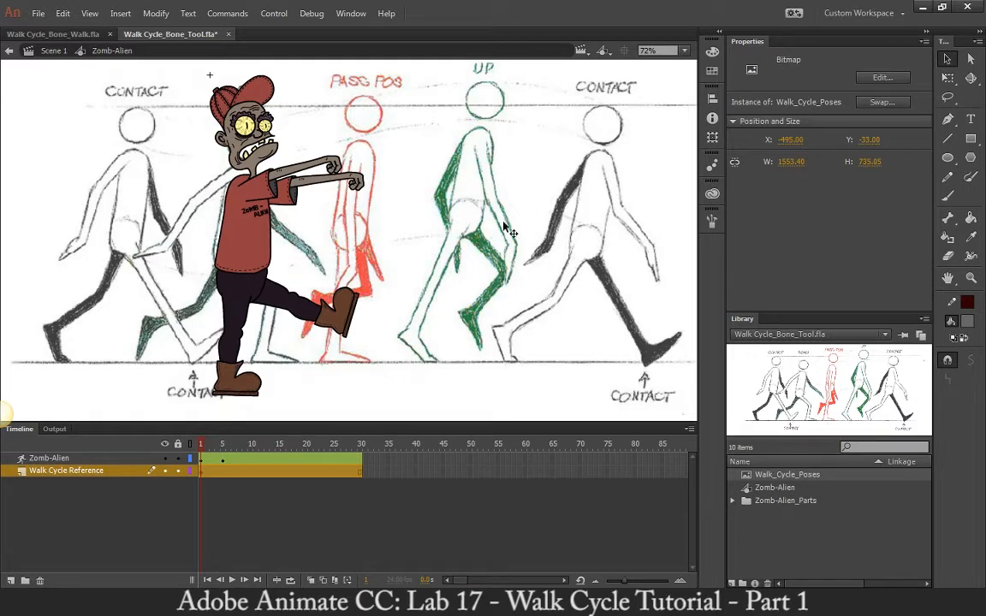
left_click_drag(202, 445, 222, 445)
left_click_drag(444, 297, 540, 307)
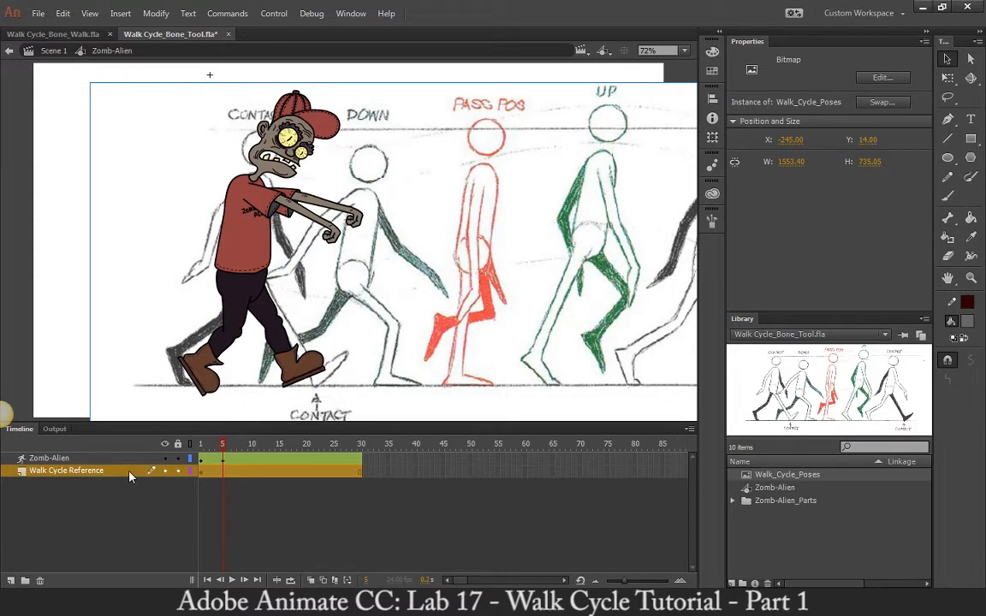
left_click(10, 580)
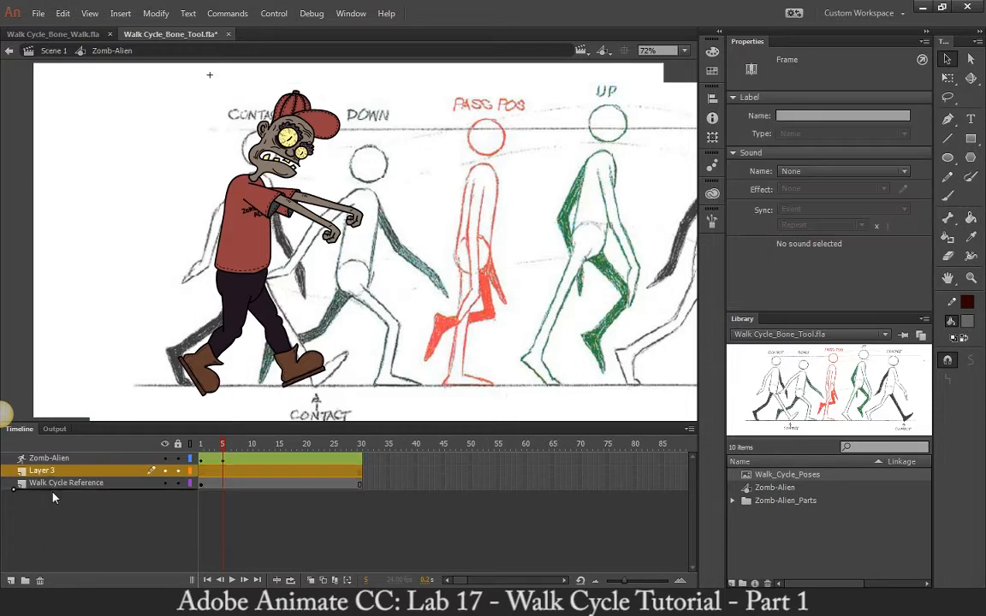
left_click_drag(53, 497, 52, 488)
double_click(49, 485)
type("G")
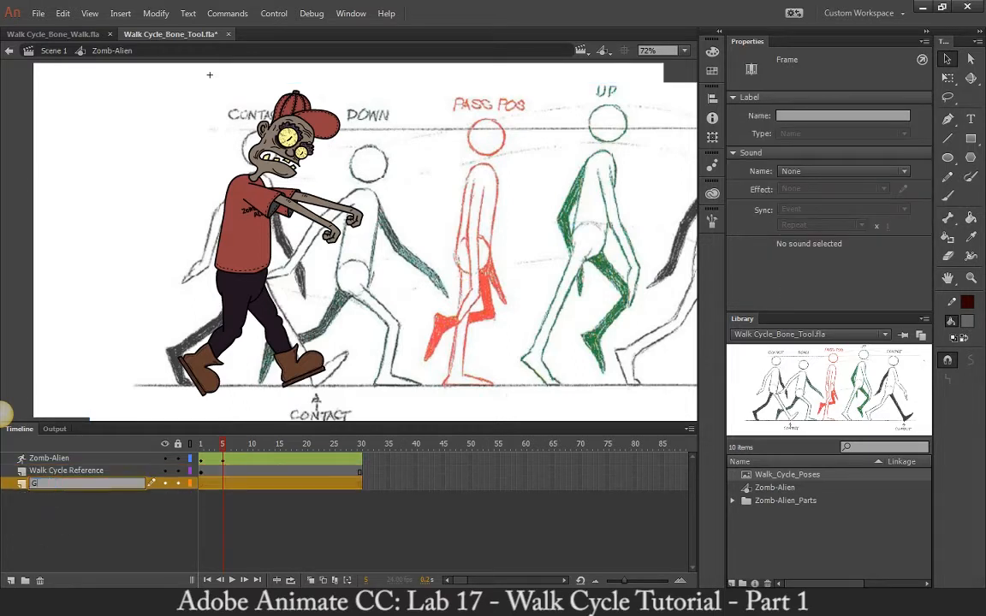
type("round_Line")
key("Return")
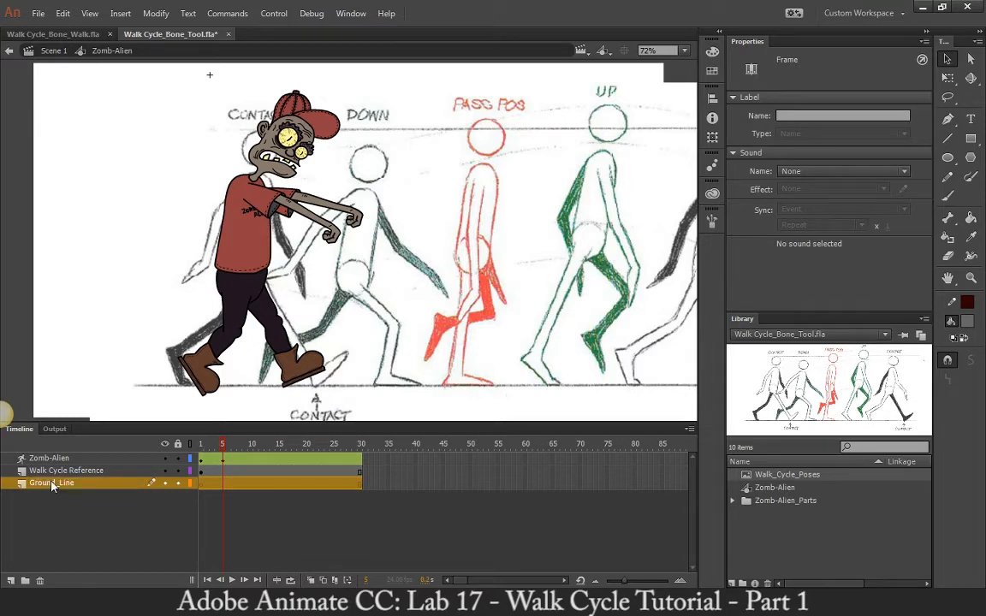
left_click(41, 581)
- Return to Scene 1 and add a layer named Ground_Line below the Zomb-Alien layer
left_click(49, 52)
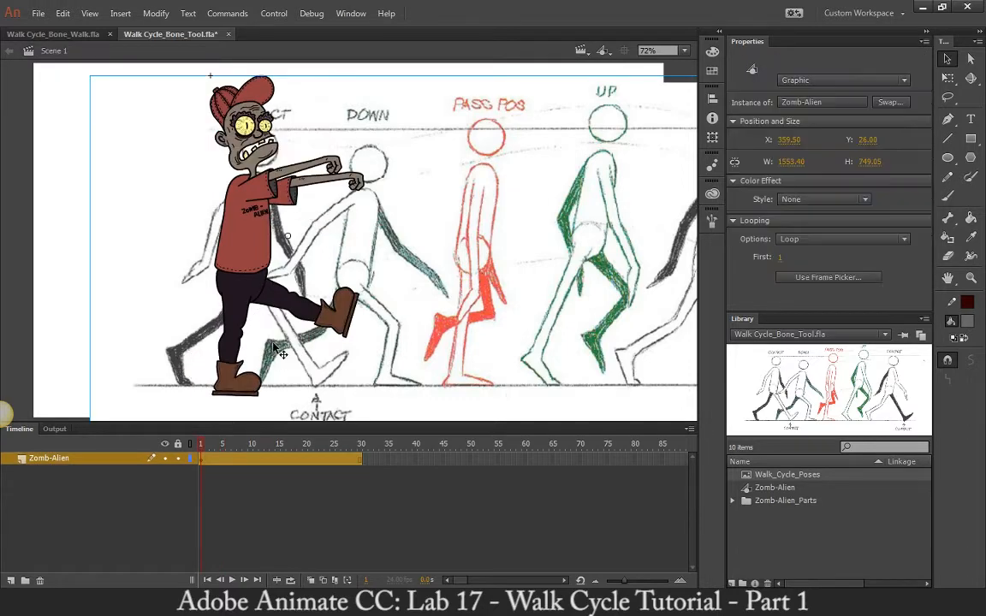
left_click(11, 582)
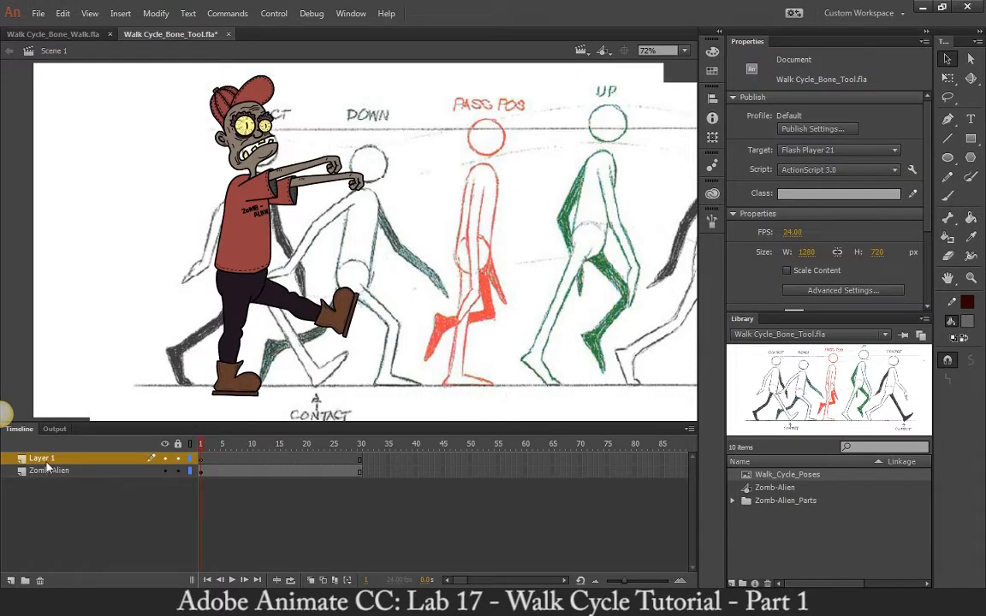
left_click_drag(42, 459, 40, 472)
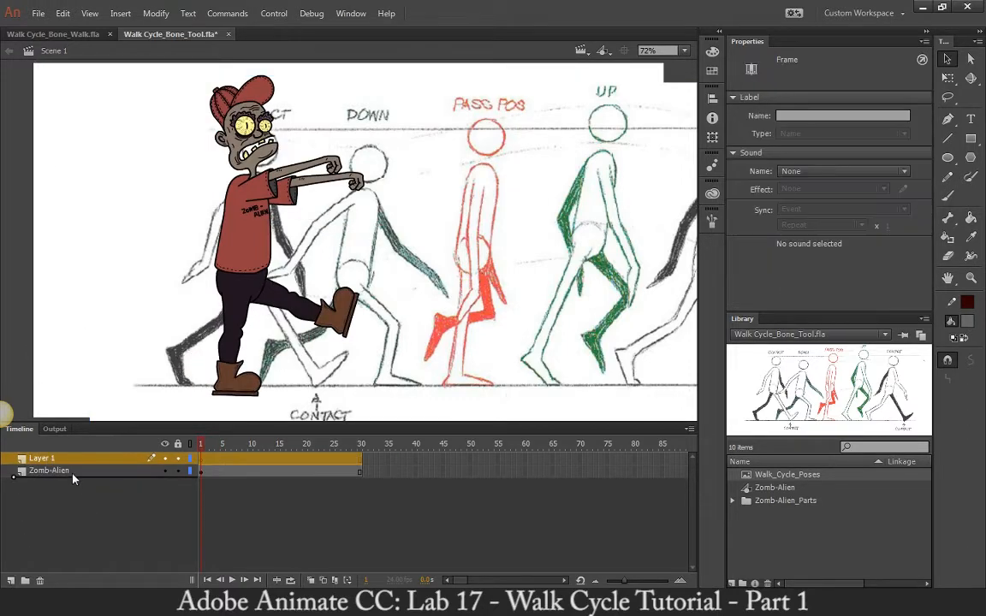
double_click(40, 472)
type("Grou")
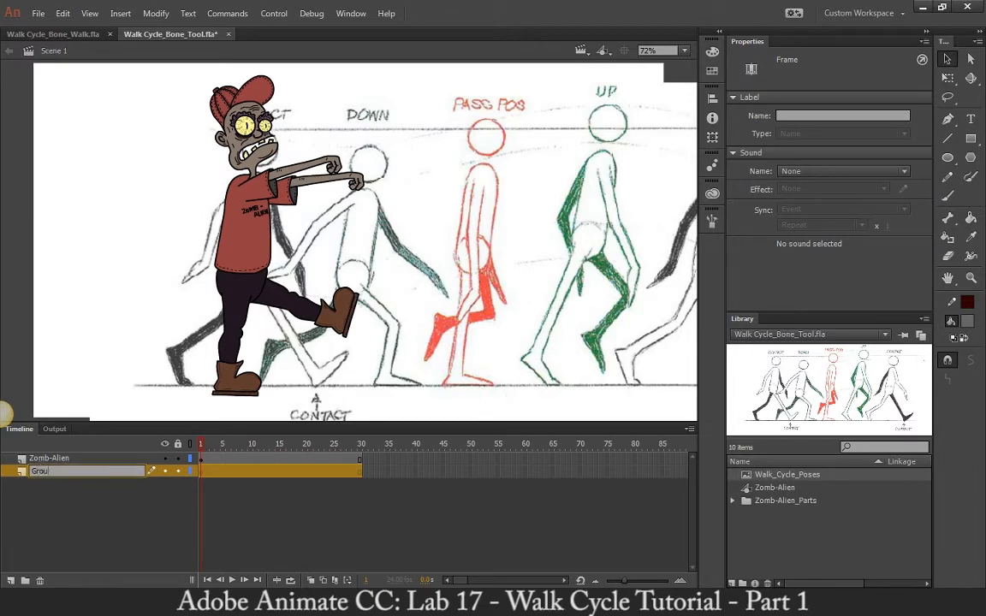
type("nd_Line")
key("Return")
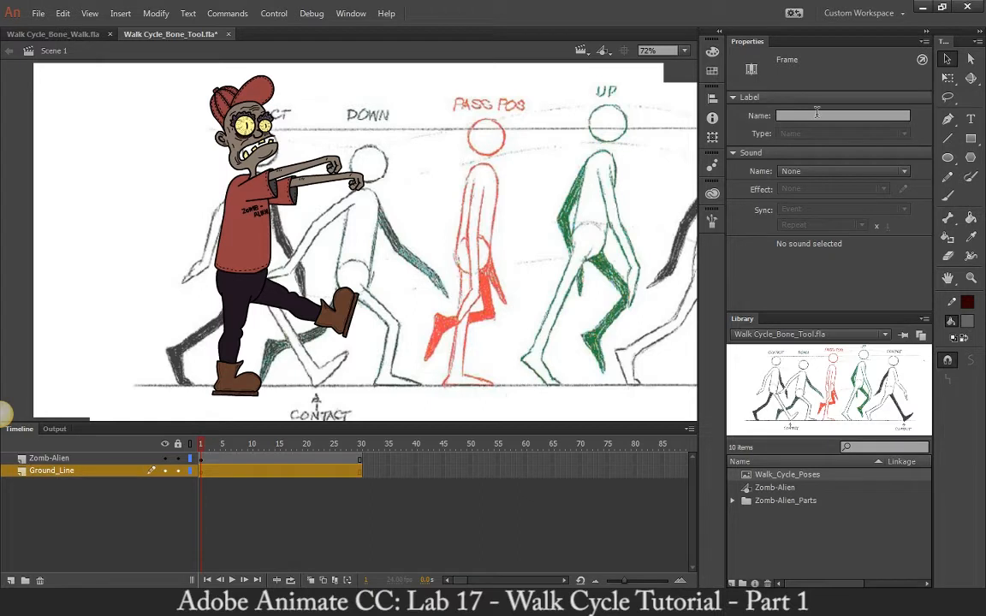
- Draw a gray ground rectangle about 1786 by 231 px on Ground_Line, spanning the reference image's full width at foot level
left_click(971, 139)
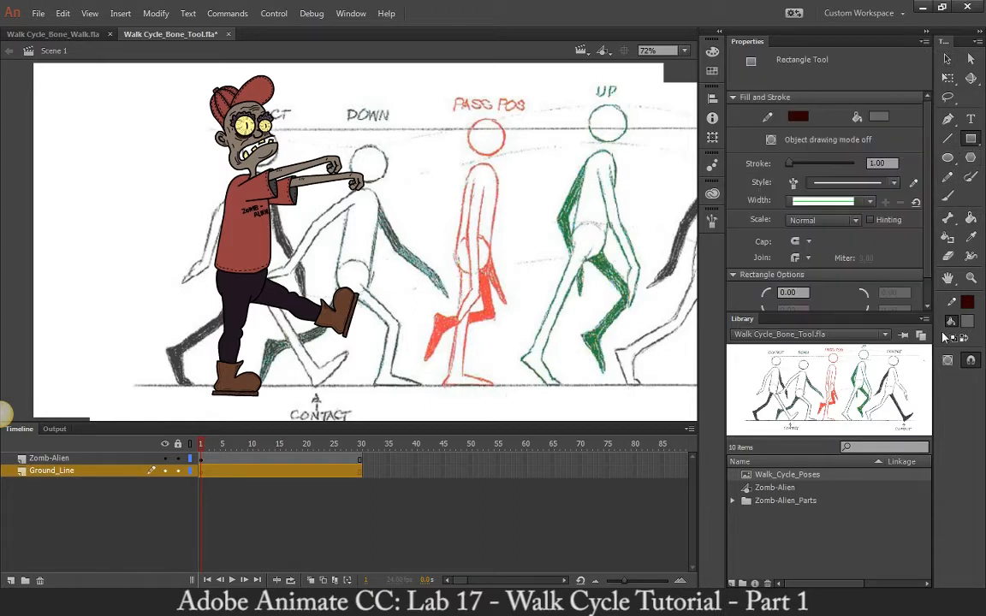
key("ctrl+minus")
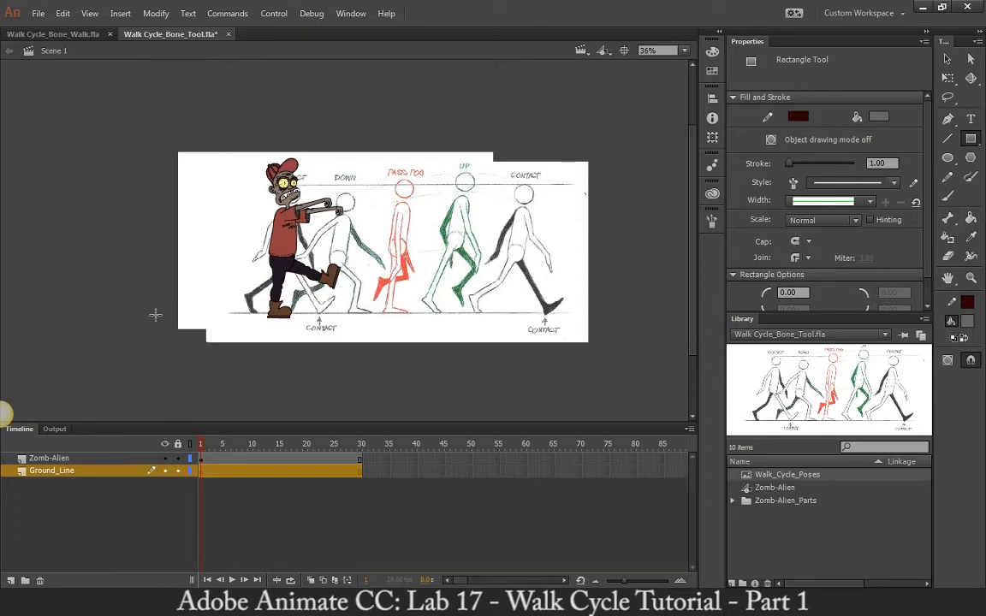
left_click_drag(159, 309, 597, 371)
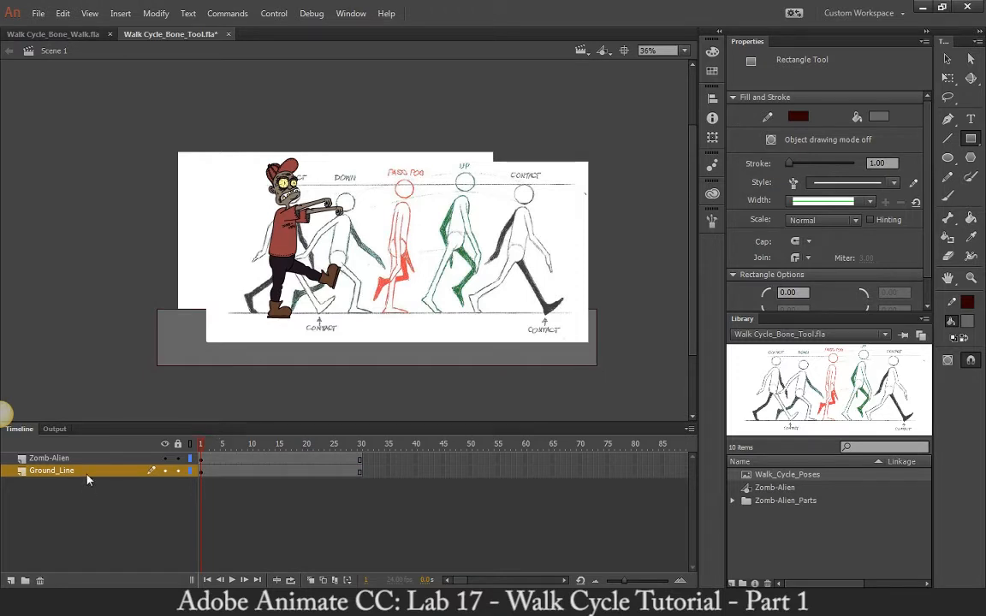
key("v")
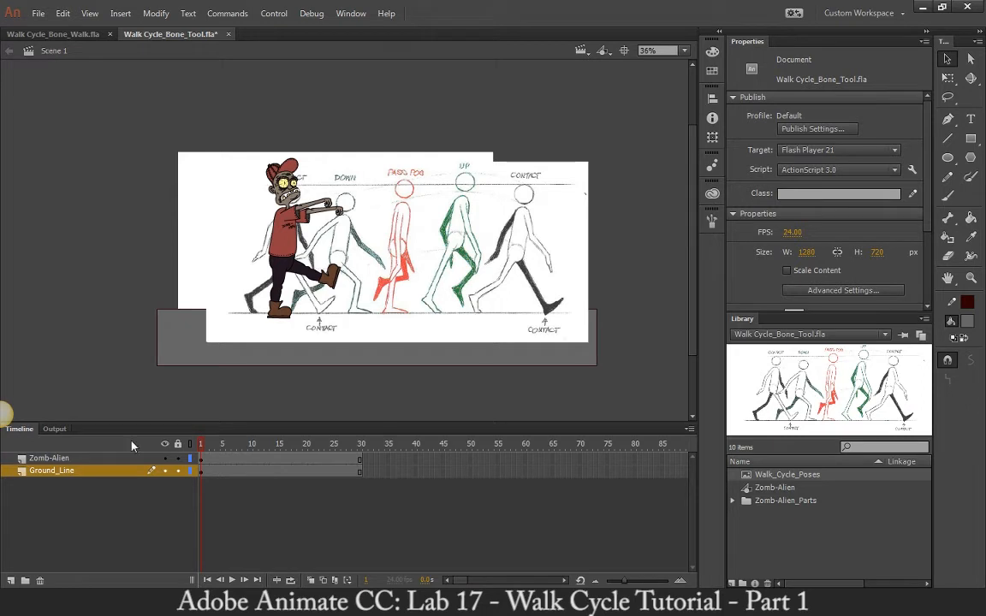
- Inside the Zomb-Alien symbol, hide the Walk Cycle Reference layer to check the feet against the ground, and show it again
left_click(290, 266)
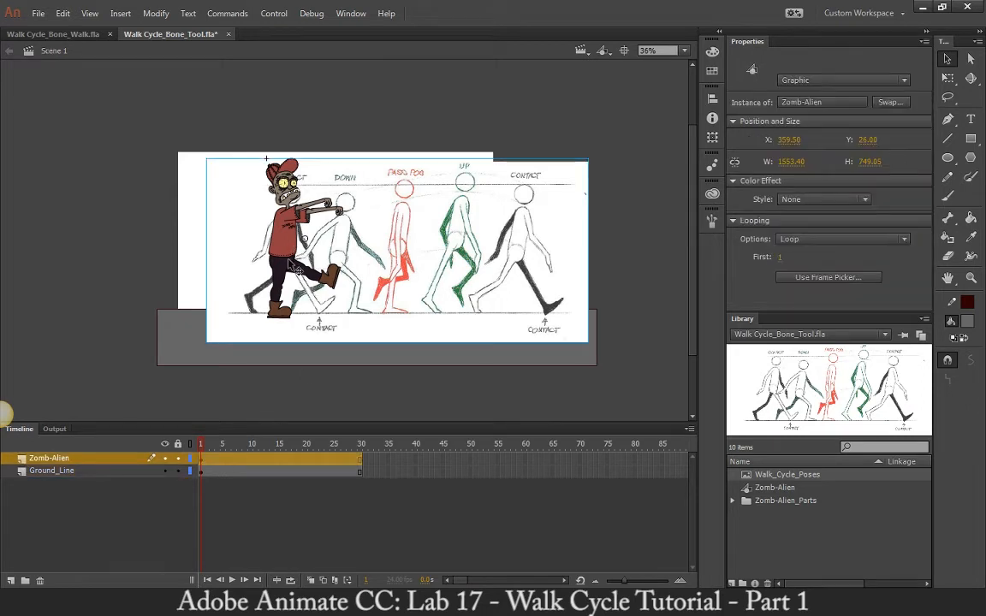
double_click(289, 251)
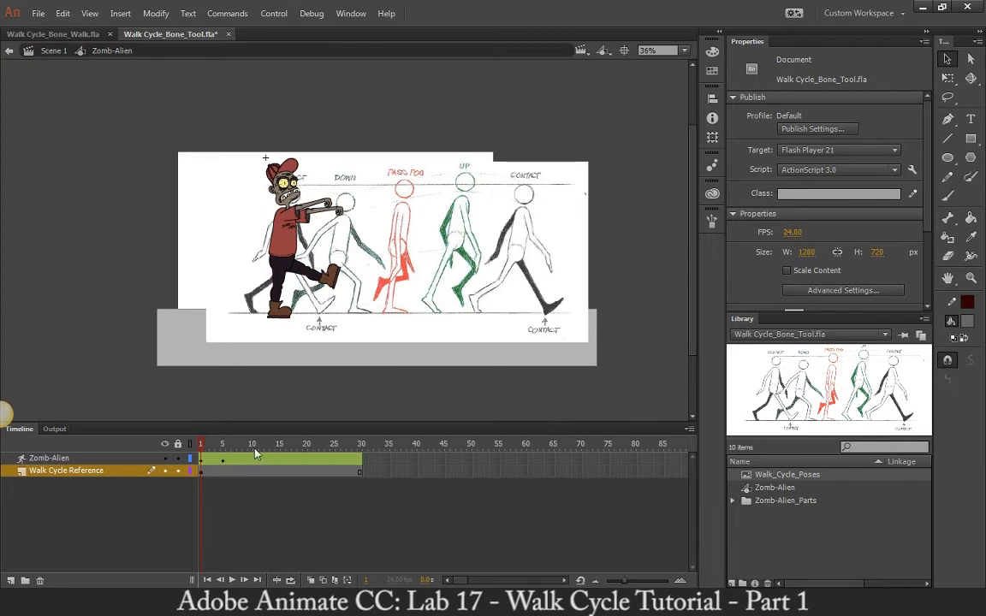
left_click(166, 472)
left_click(166, 472)
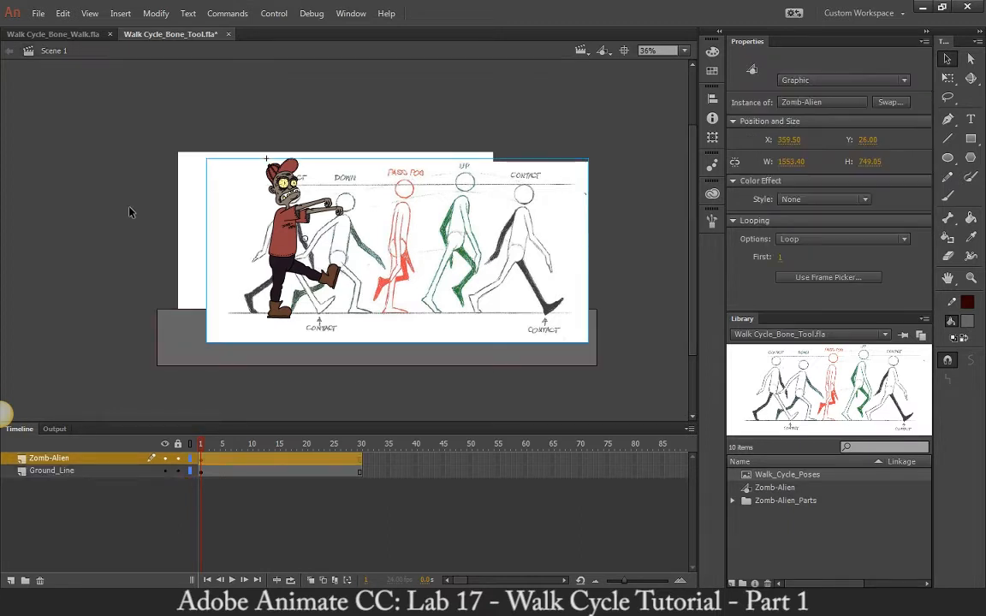
- In Scene 1, lower the whole ground rectangle to about X -83, Y 682 so its upper edge meets the zombie's soles
left_click(183, 344)
left_click(66, 470)
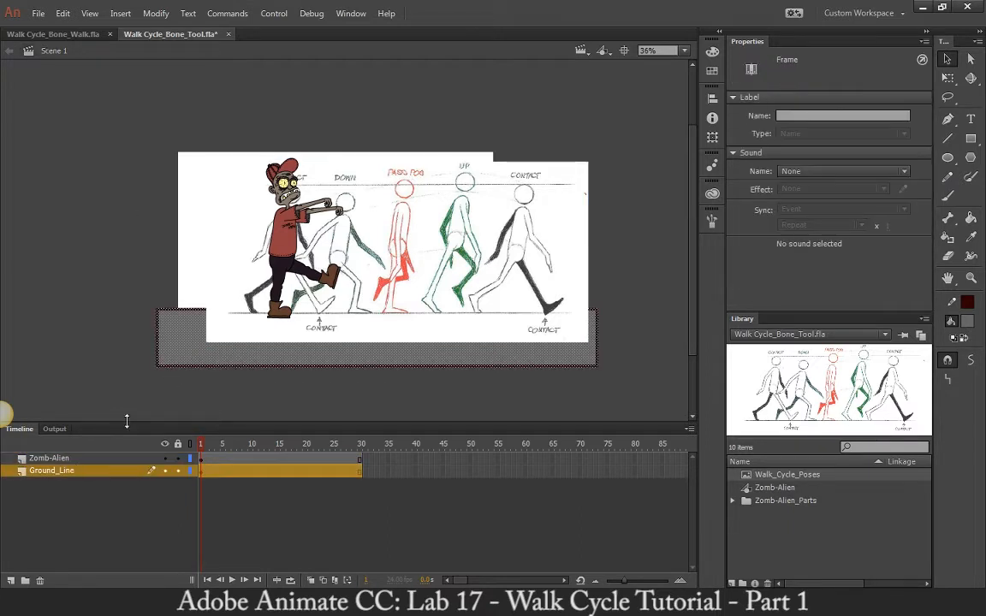
left_click_drag(179, 332, 184, 344)
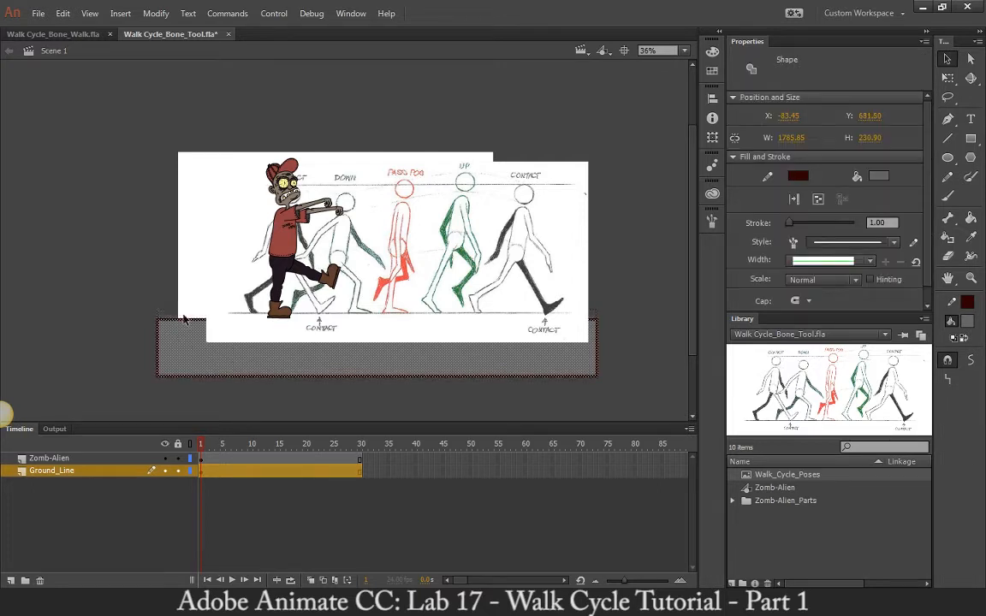
left_click(134, 241)
- Open the Zomb-Alien symbol and scrub between frames 1 and 5 to check the step against the ground
double_click(267, 218)
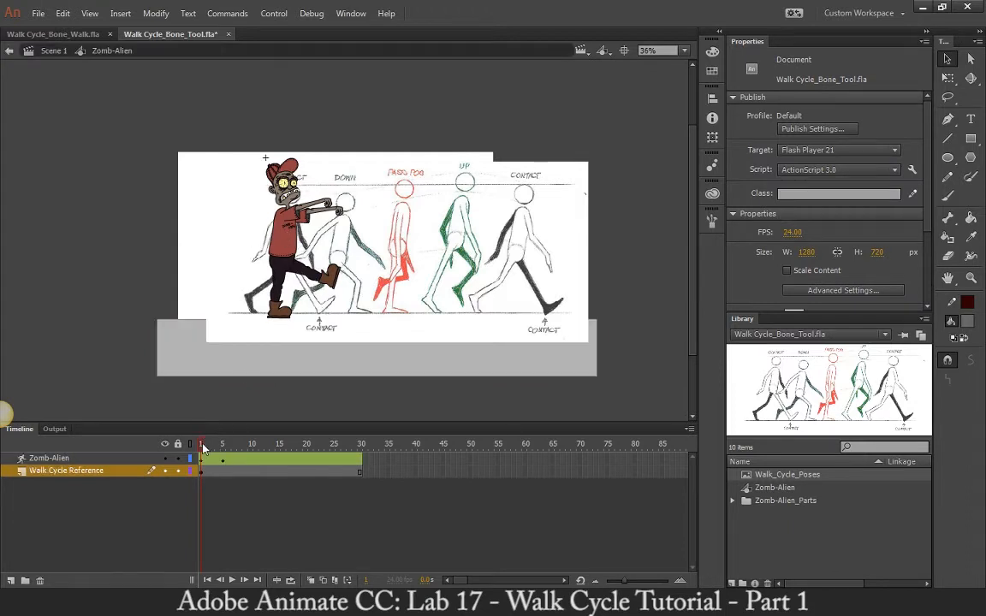
mouse_move(203, 449)
left_mouse_down()
mouse_move(219, 456)
mouse_move(196, 459)
left_mouse_up()
left_click_drag(198, 460, 238, 465)
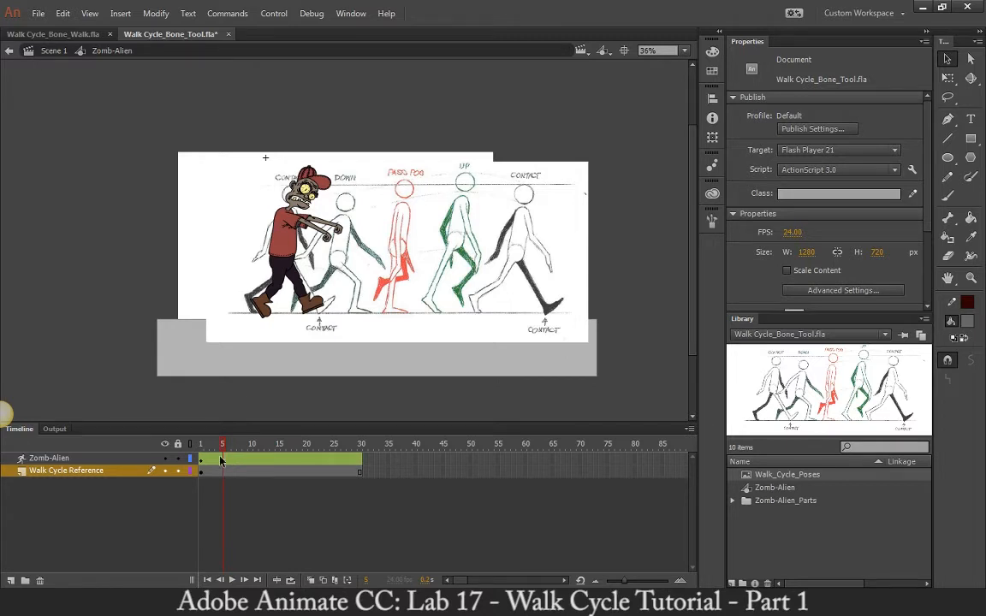
left_click_drag(220, 461, 195, 460)
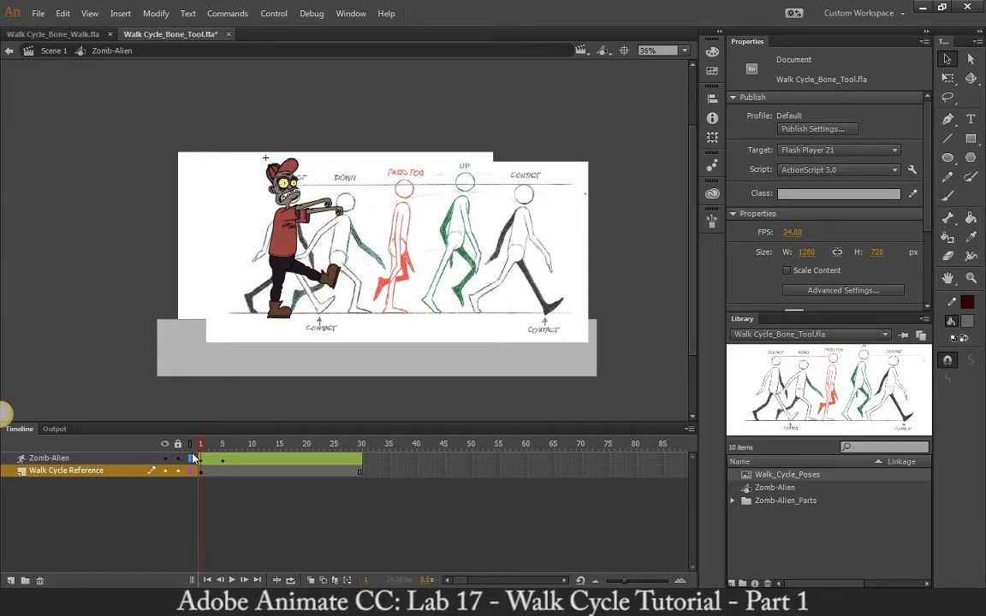
- At frame 9, shift the Walk_Cycle_Poses image to about X -430, Y 14 so its Down pose sits behind the zombie
key("ctrl+equal")
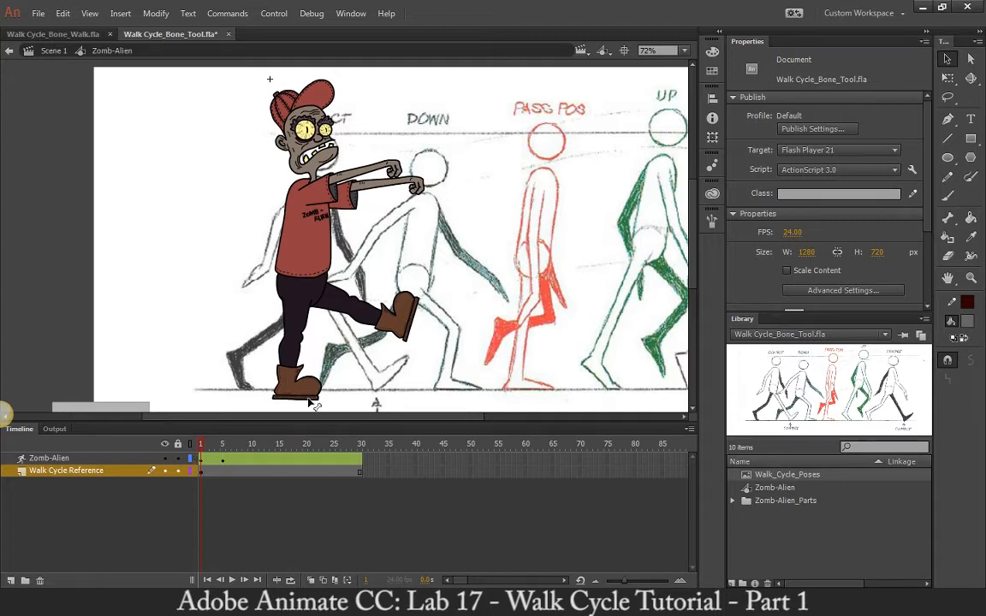
mouse_move(230, 446)
left_mouse_down()
mouse_move(203, 448)
mouse_move(246, 457)
left_mouse_up()
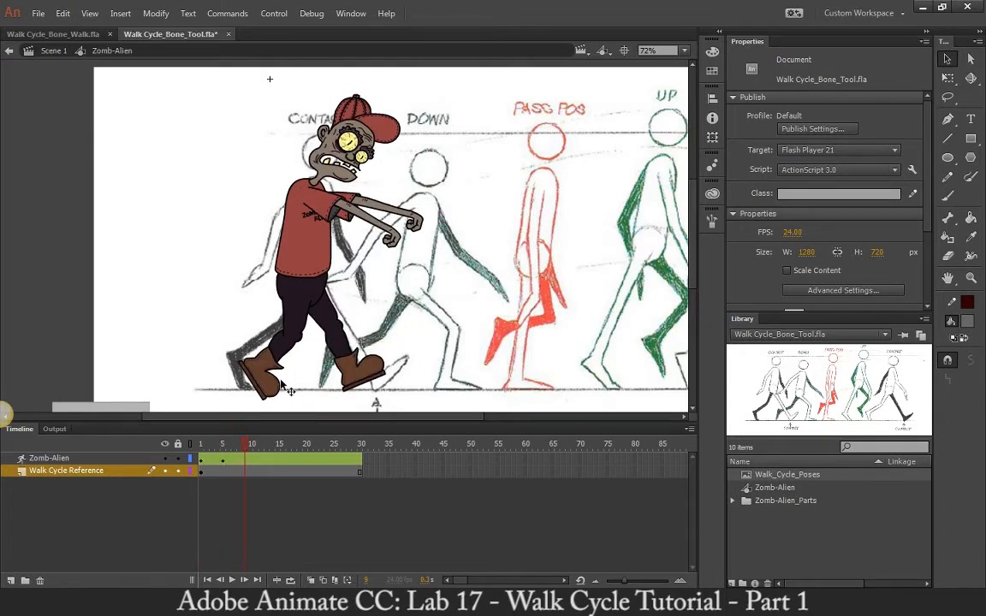
left_click(488, 303)
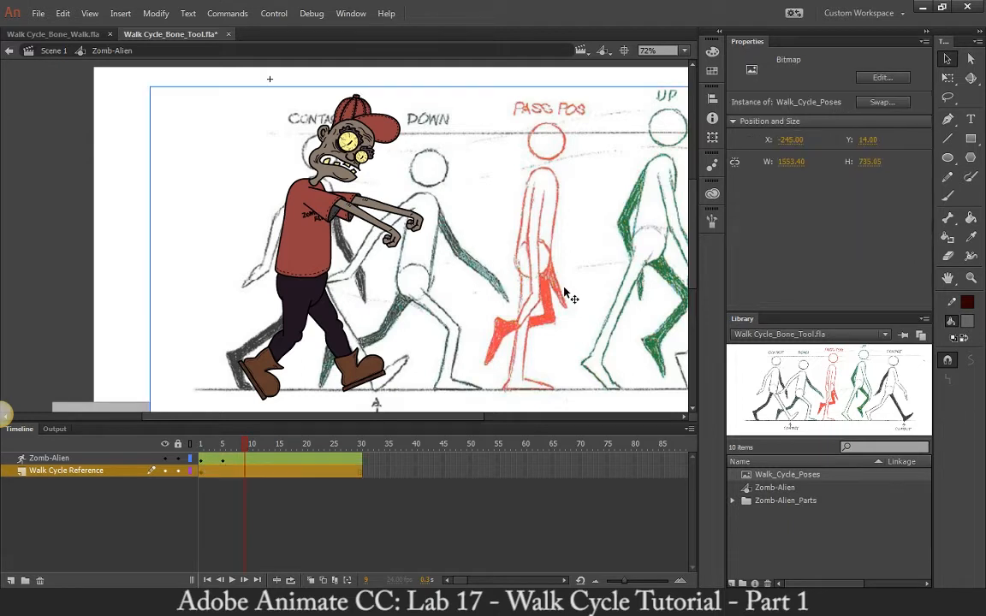
left_click_drag(565, 292, 472, 288)
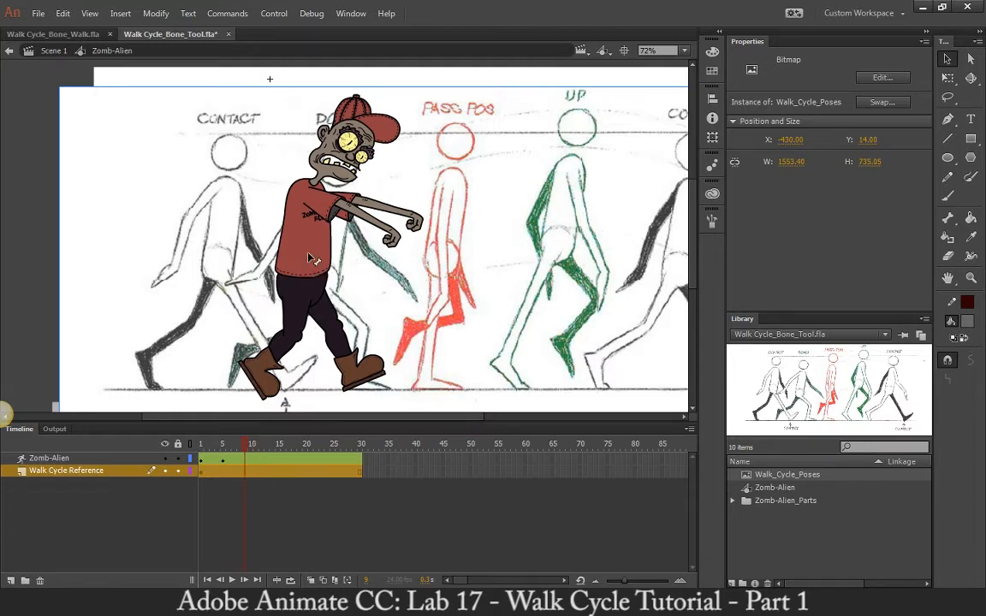
- Swing both of the zombie's arms downward at frame 9 so they hang diagonally in front of the body
left_click(340, 203)
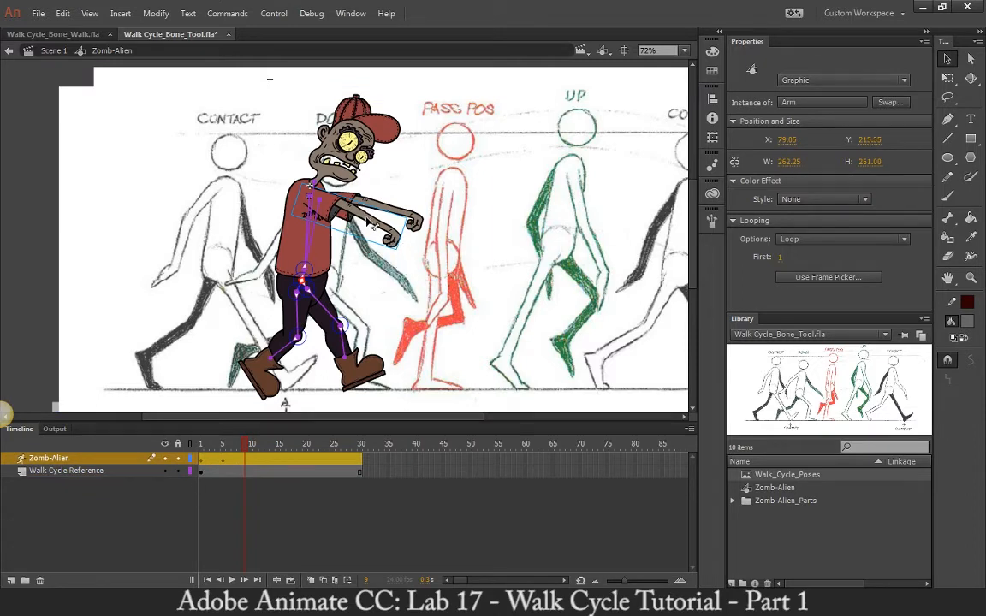
left_click_drag(372, 224, 354, 245)
left_click(402, 220)
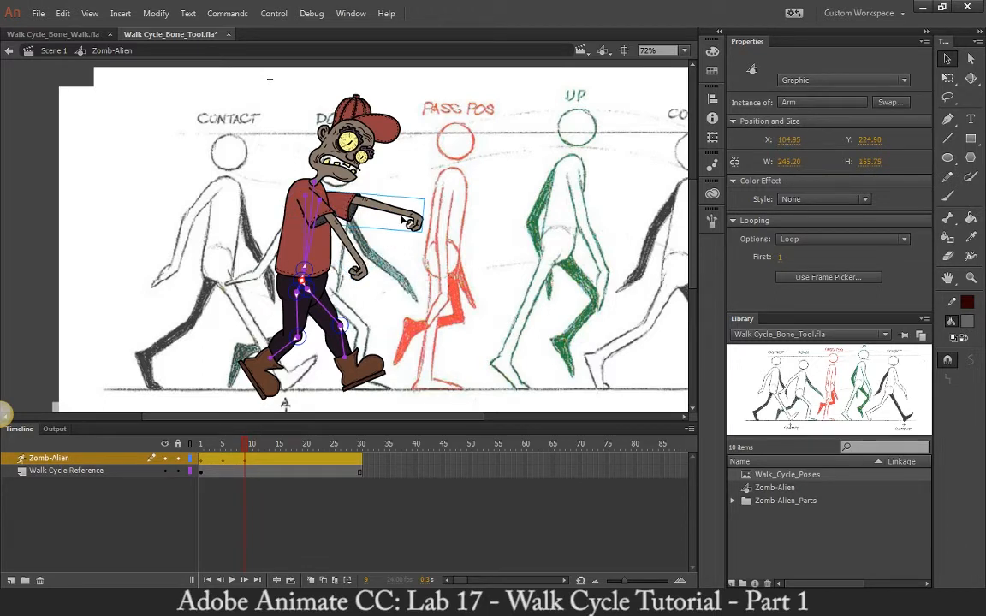
left_click_drag(408, 220, 387, 267)
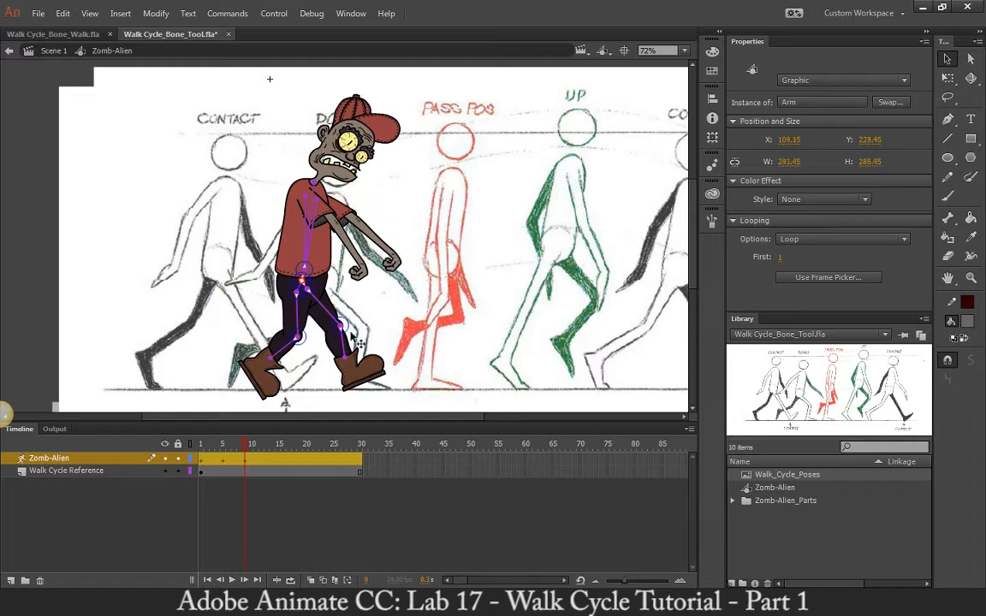
- At frame 9, plant the front boot flat on the ground and stretch the rear leg farther back with its heel raised
left_click(359, 383)
left_click_drag(378, 370, 376, 385)
left_click(278, 387)
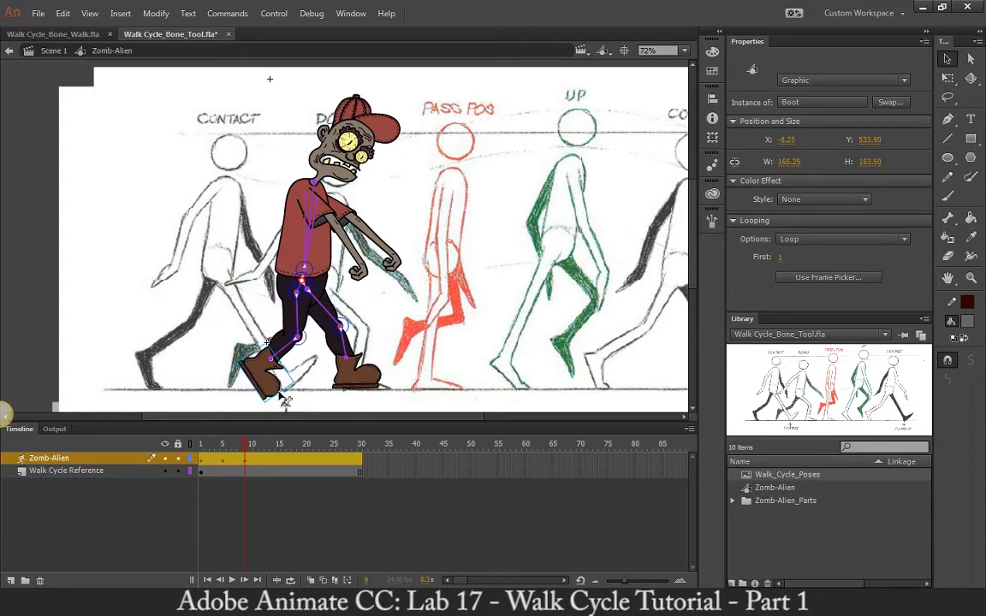
left_click_drag(268, 387, 244, 389)
left_click_drag(265, 338, 273, 335)
mouse_move(231, 361)
left_mouse_down()
mouse_move(243, 372)
mouse_move(231, 363)
left_mouse_up()
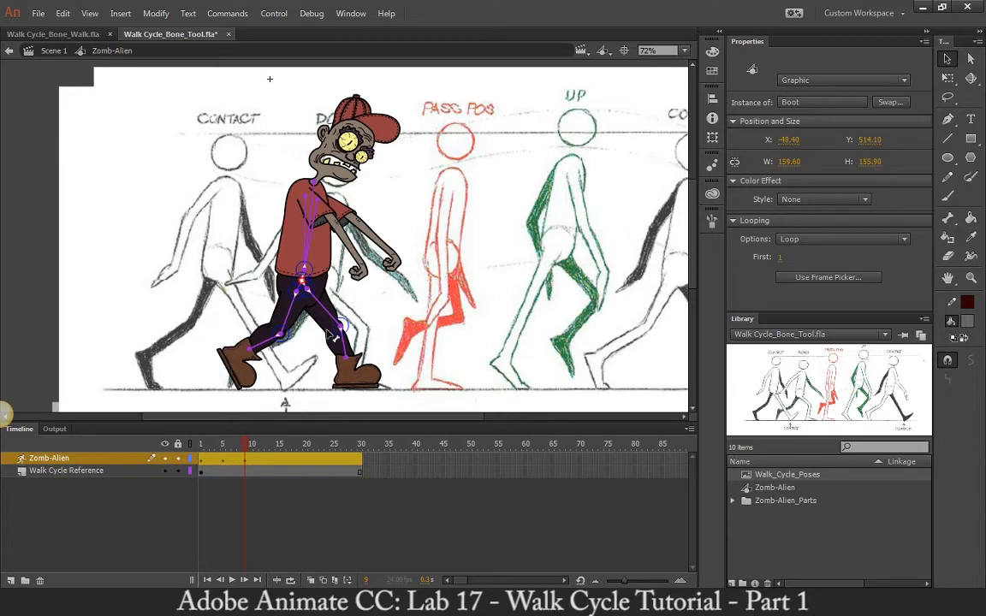
- At frame 9, tilt the zombie's head slightly downward and lean the torso forward from the hips
left_click(332, 134)
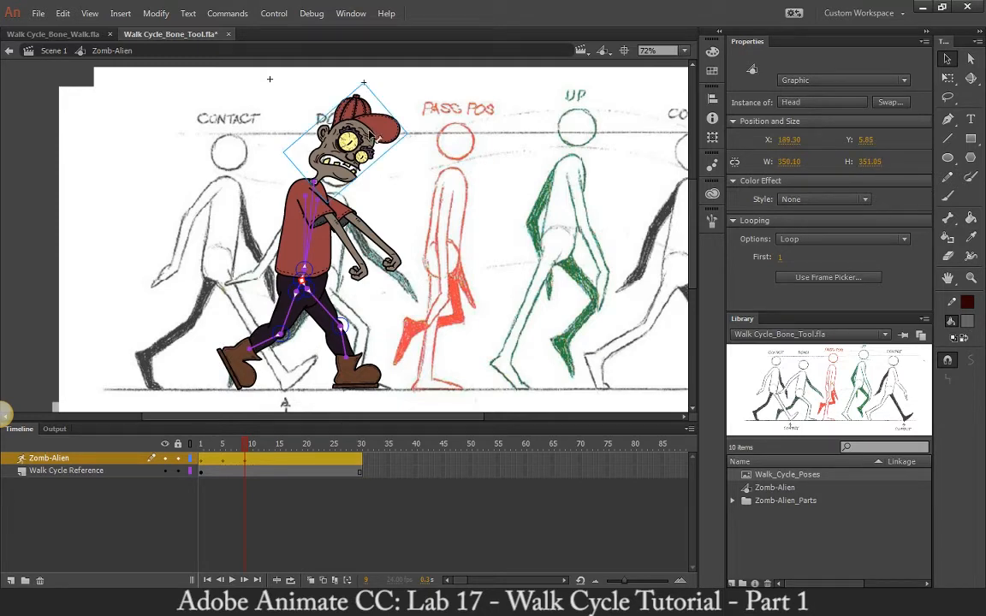
left_click_drag(369, 131, 374, 138)
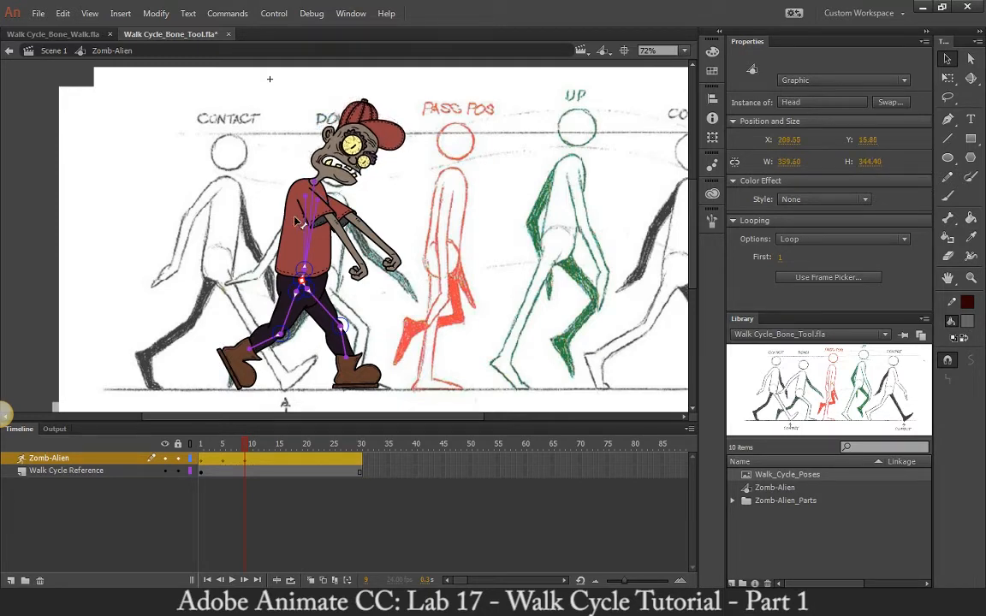
left_click(297, 223)
left_click_drag(326, 245, 328, 250)
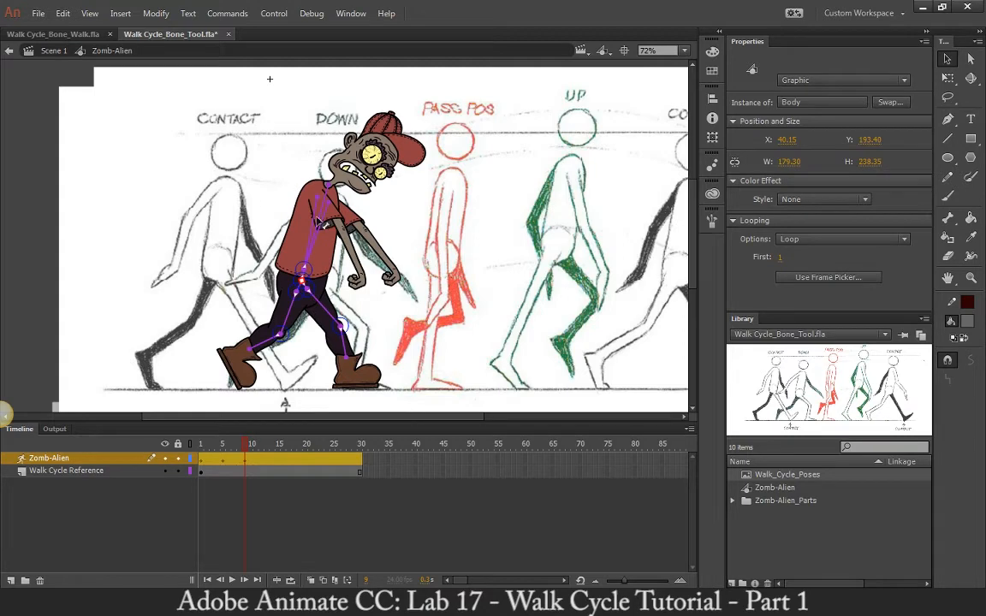
- Go back to frame 5 and lean the zombie's torso slightly forward from the hips
left_click_drag(243, 444, 222, 463)
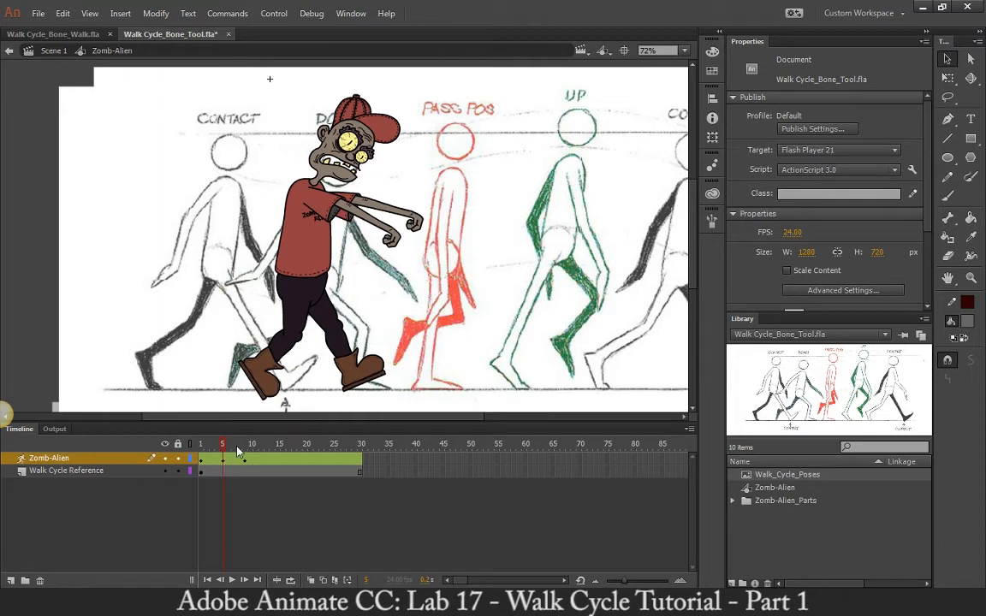
left_click(316, 245)
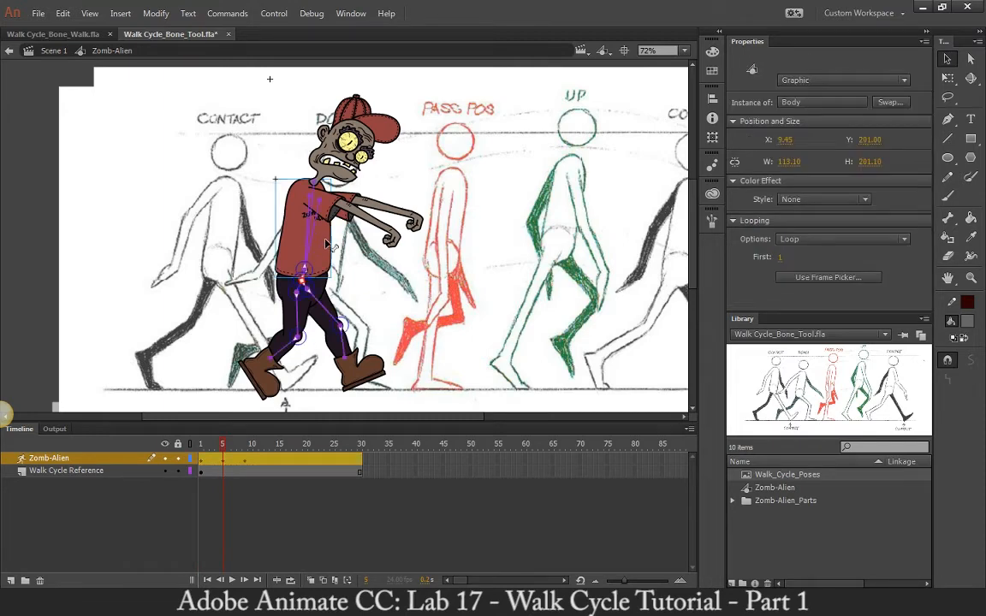
left_click_drag(325, 243, 333, 247)
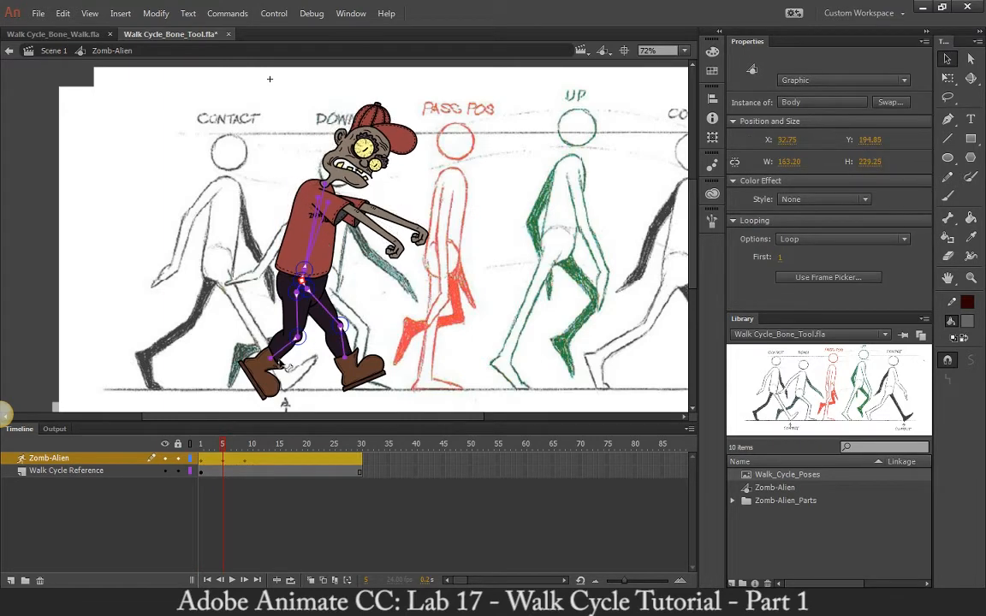
- At frame 9, lean the zombie's torso farther forward from the hips so the head and shoulders move ahead of the legs
left_click_drag(221, 454, 246, 463)
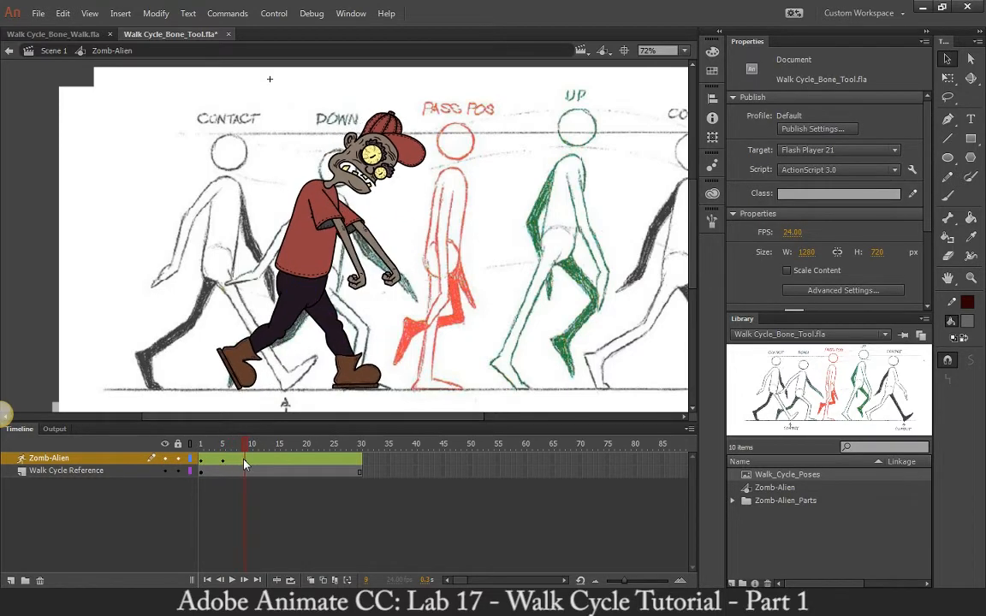
left_click(334, 249)
left_click_drag(333, 249, 346, 243)
- Go to frame 13 and slide the walk cycle reference image sideways to bring the PASS POS figure behind the zombie
mouse_move(255, 445)
left_mouse_down()
mouse_move(201, 445)
mouse_move(249, 445)
left_mouse_up()
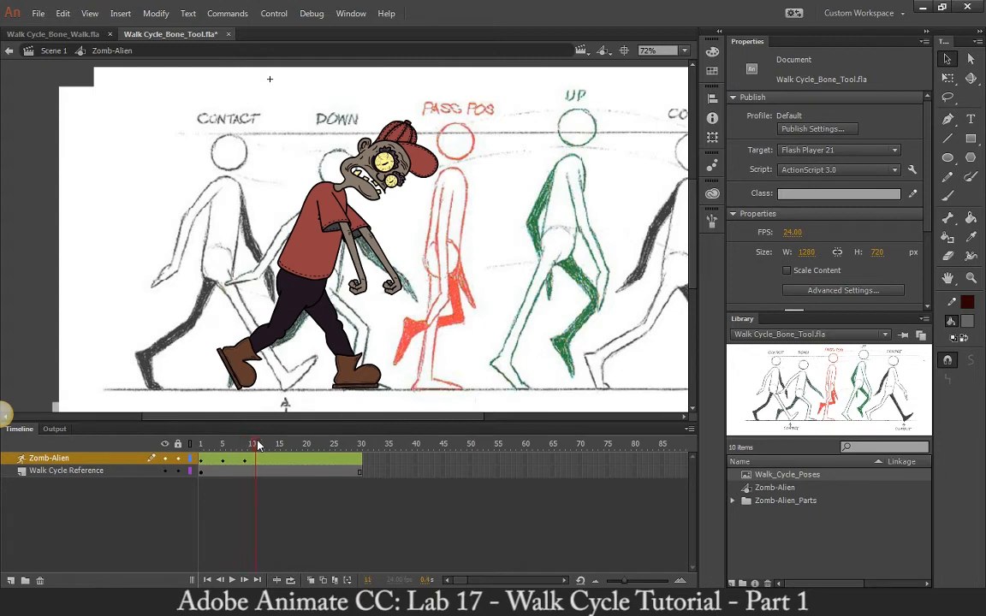
left_click(512, 238)
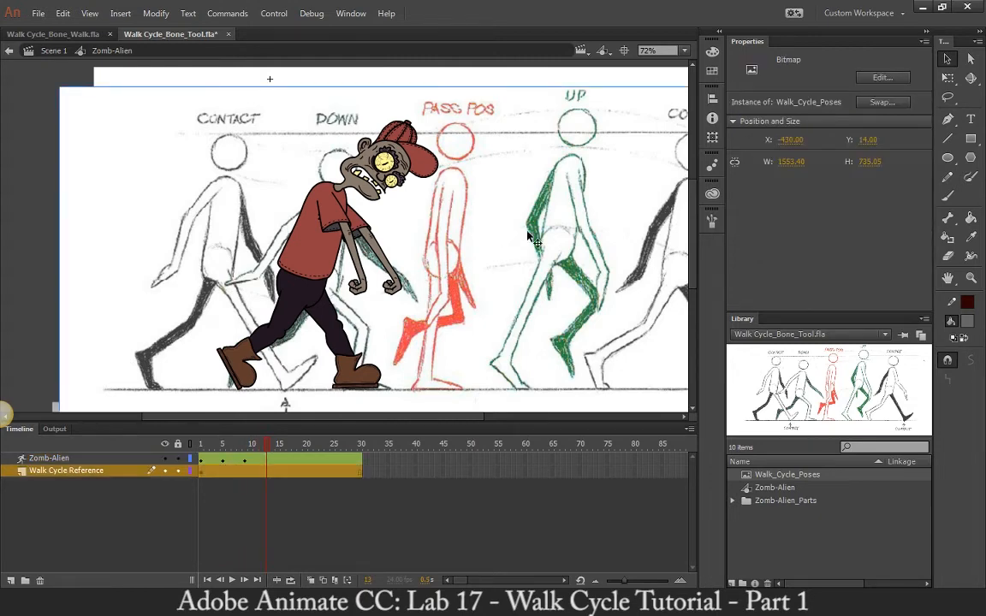
left_click_drag(528, 234, 405, 246)
- At frame 13, bring the front boot flat under the body and pull the rear leg in beside it, knee bent and heel raised
left_click(352, 373)
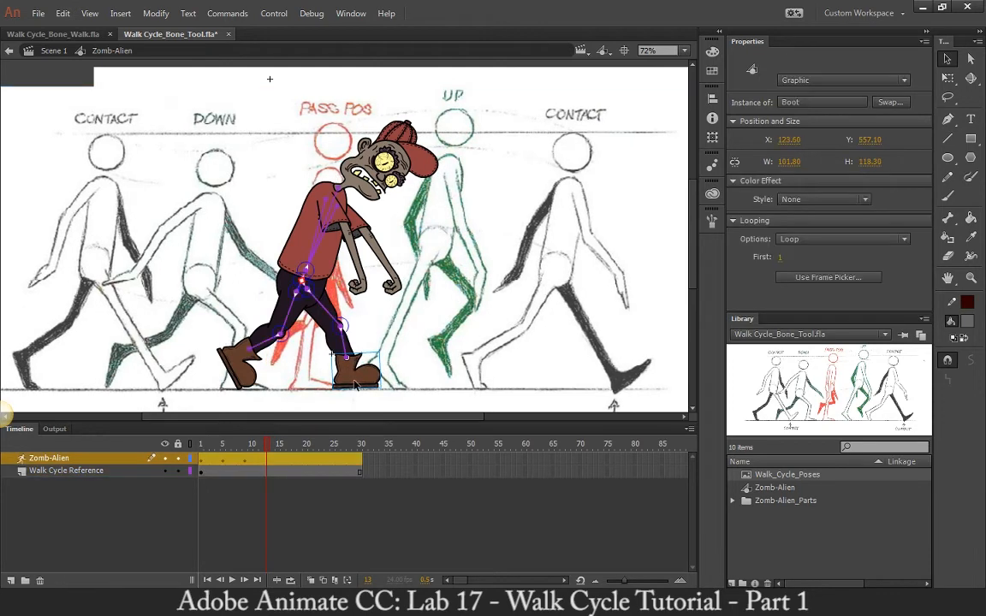
left_click_drag(358, 382, 315, 380)
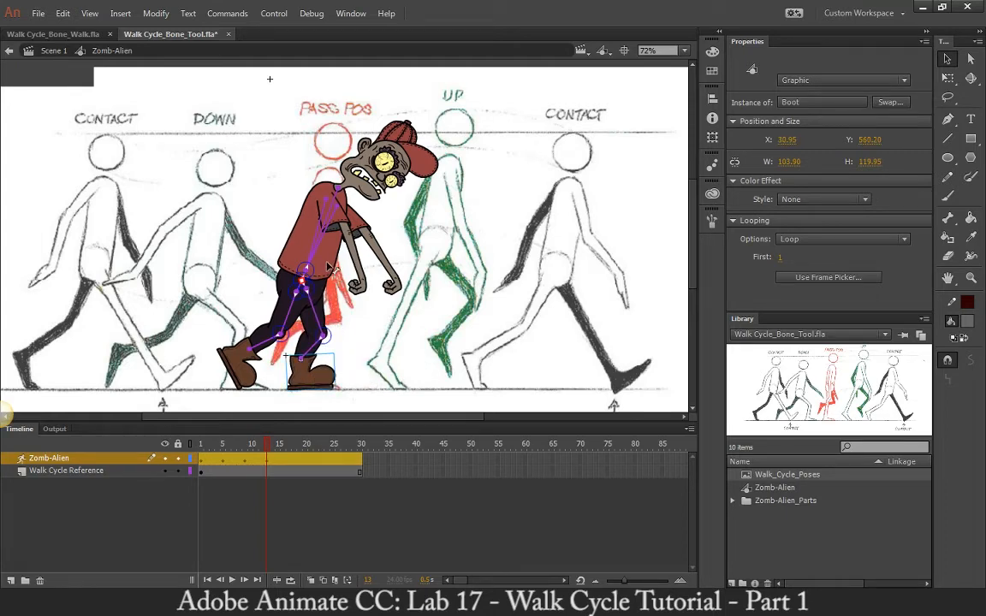
mouse_move(254, 358)
left_mouse_down()
mouse_move(275, 378)
mouse_move(270, 366)
mouse_move(287, 353)
mouse_move(278, 359)
mouse_move(283, 353)
mouse_move(264, 342)
mouse_move(308, 332)
mouse_move(273, 341)
mouse_move(308, 332)
mouse_move(291, 352)
mouse_move(260, 346)
mouse_move(276, 357)
mouse_move(271, 351)
left_mouse_up()
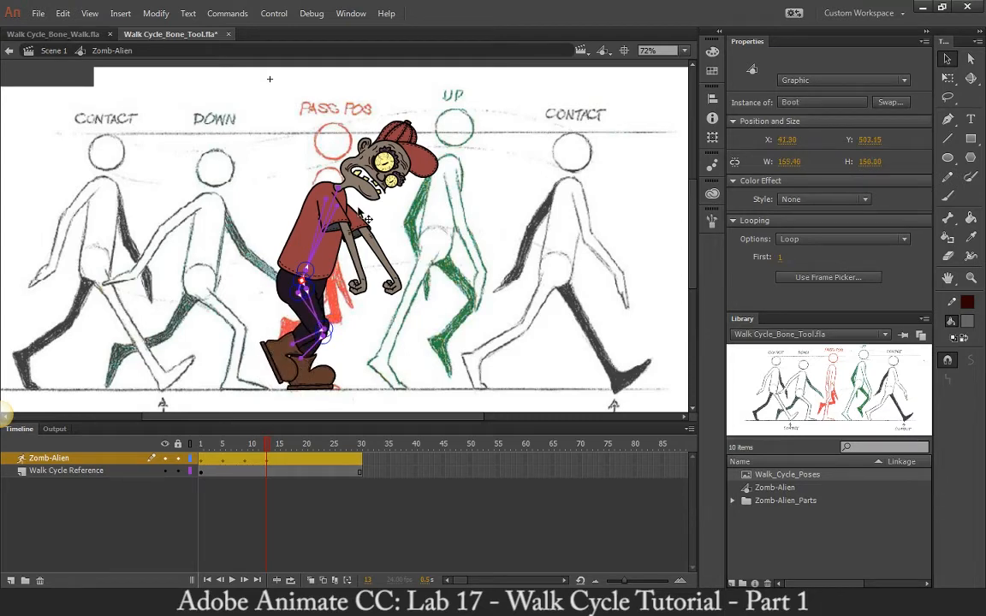
- Pose the zombie's upper body upright at frame 13, with both arms raised forward and the head lifted
left_click(331, 263)
left_click_drag(344, 255, 326, 236)
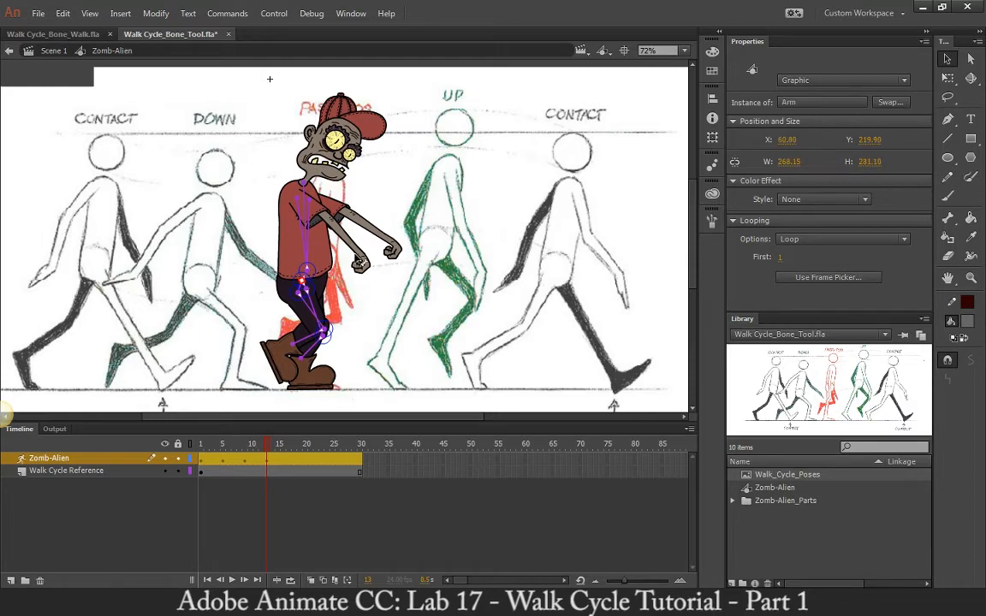
left_click_drag(363, 263, 410, 220)
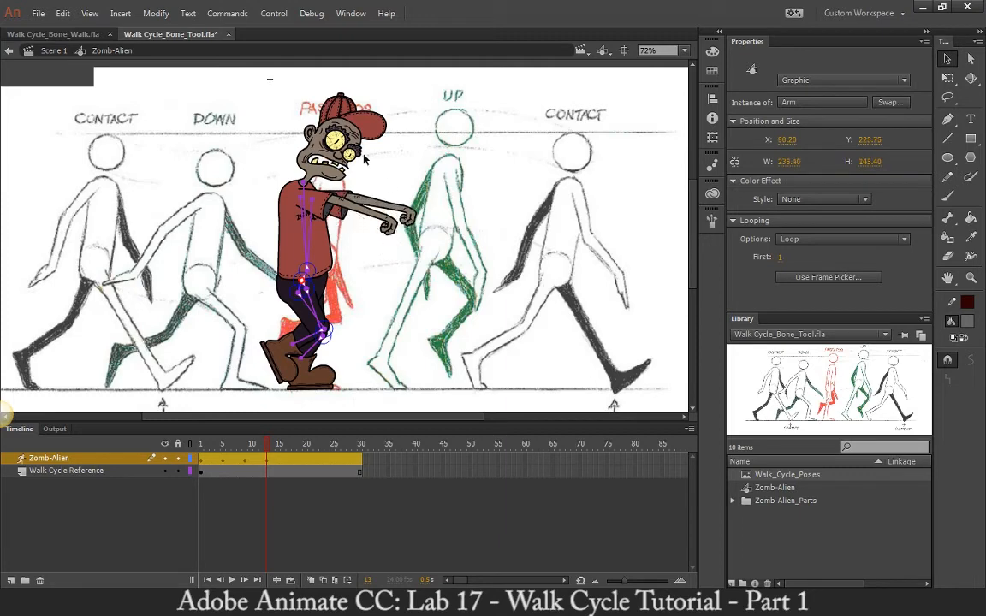
left_click_drag(357, 150, 329, 131)
- Go to frame 17 and slide the walk cycle reference image sideways to bring the UP figure behind the zombie
mouse_move(269, 445)
left_mouse_down()
mouse_move(177, 445)
mouse_move(275, 459)
left_mouse_up()
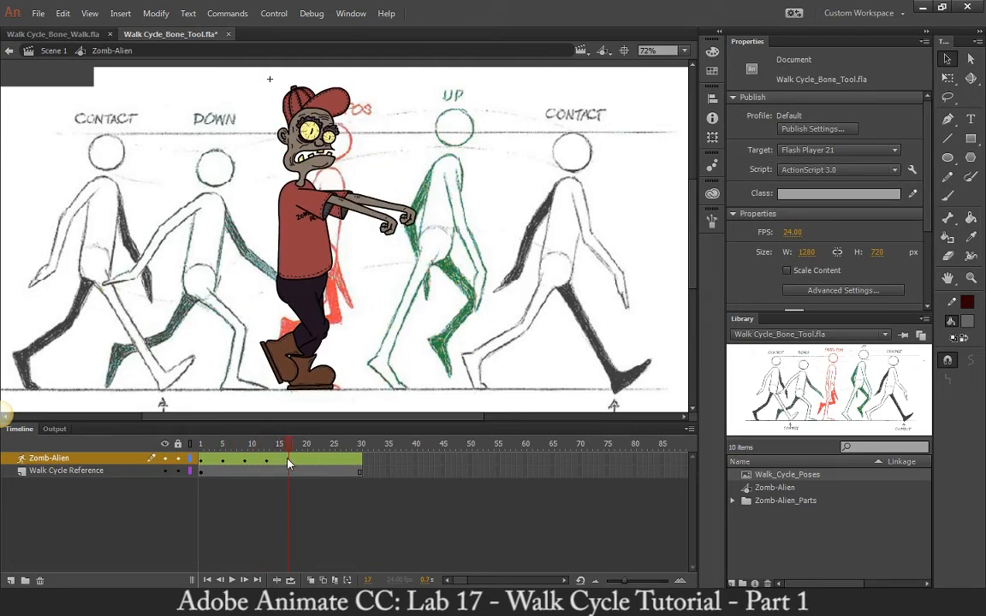
left_click(512, 292)
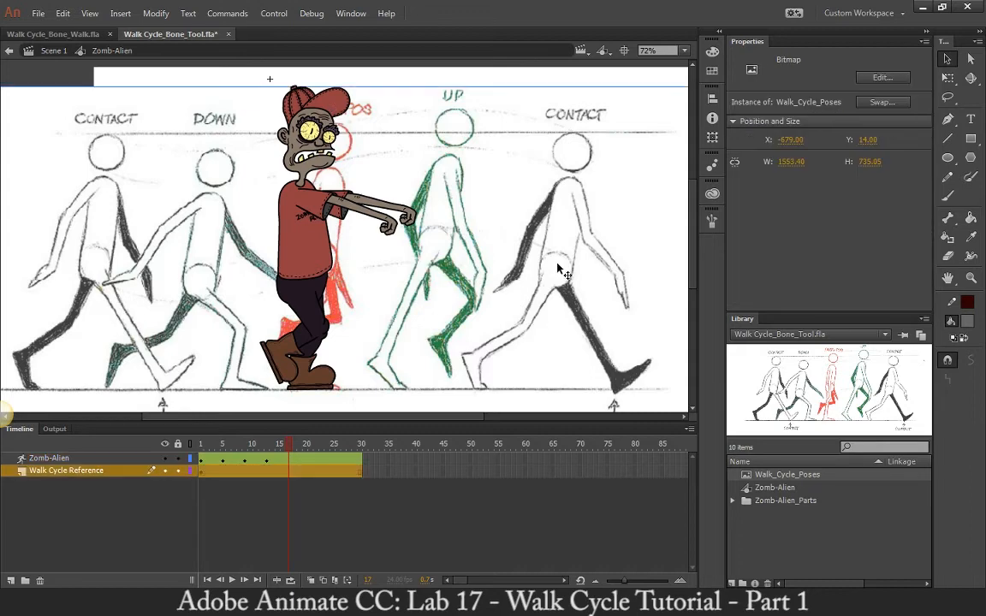
left_click_drag(552, 276, 437, 290)
- At frame 17, lift one leg forward with its knee bent and boot off the ground, and stretch the other behind with its heel raised
left_click(308, 386)
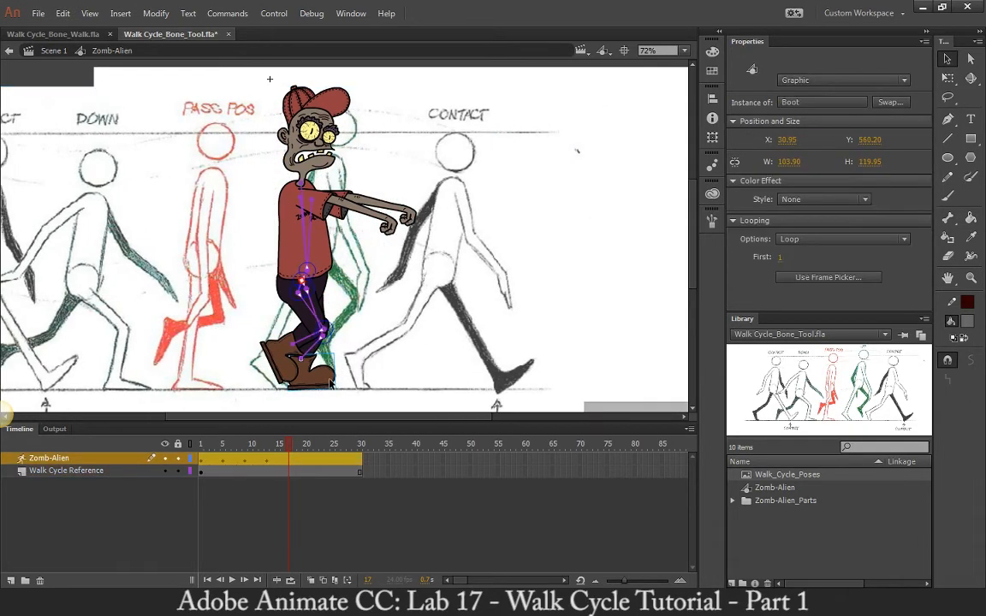
left_click_drag(308, 390, 349, 357)
left_click(285, 369)
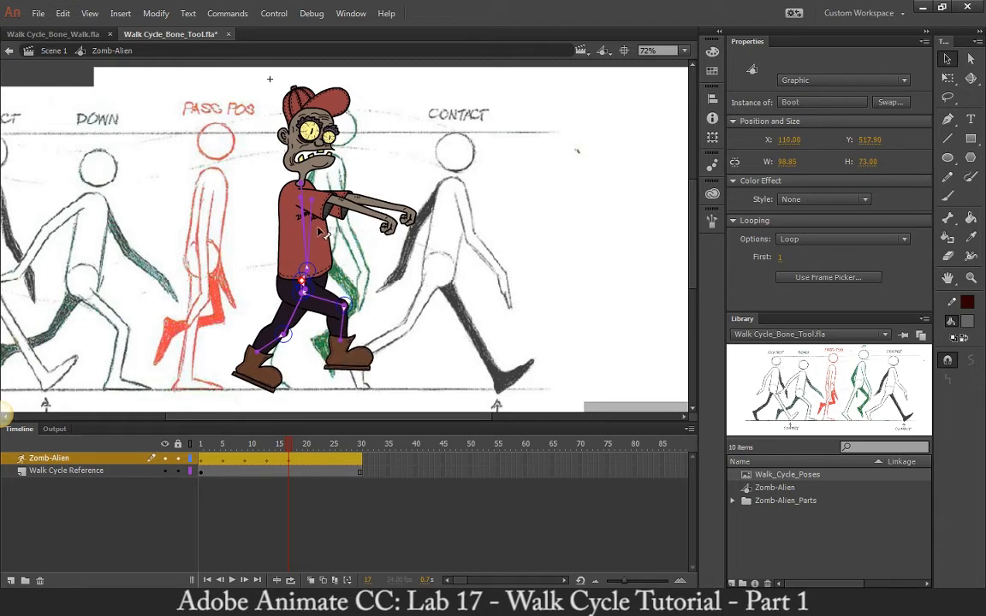
- Pose the upper body at frame 17 with the torso and head tilted backward and both arms raised higher in front
left_click(325, 258)
left_click_drag(333, 248, 328, 221)
left_click(272, 124)
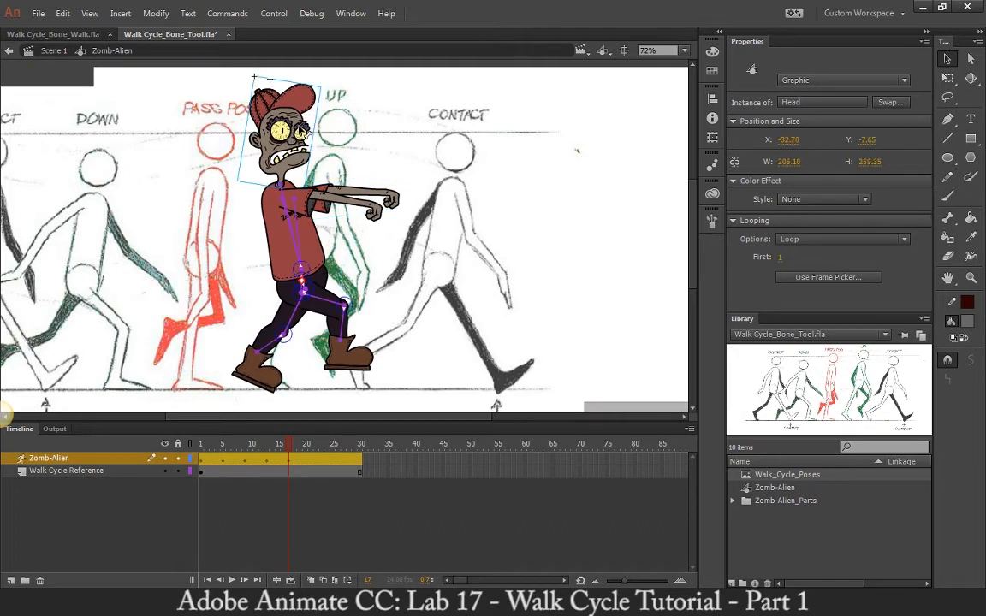
left_click_drag(302, 130, 268, 116)
left_click(380, 199)
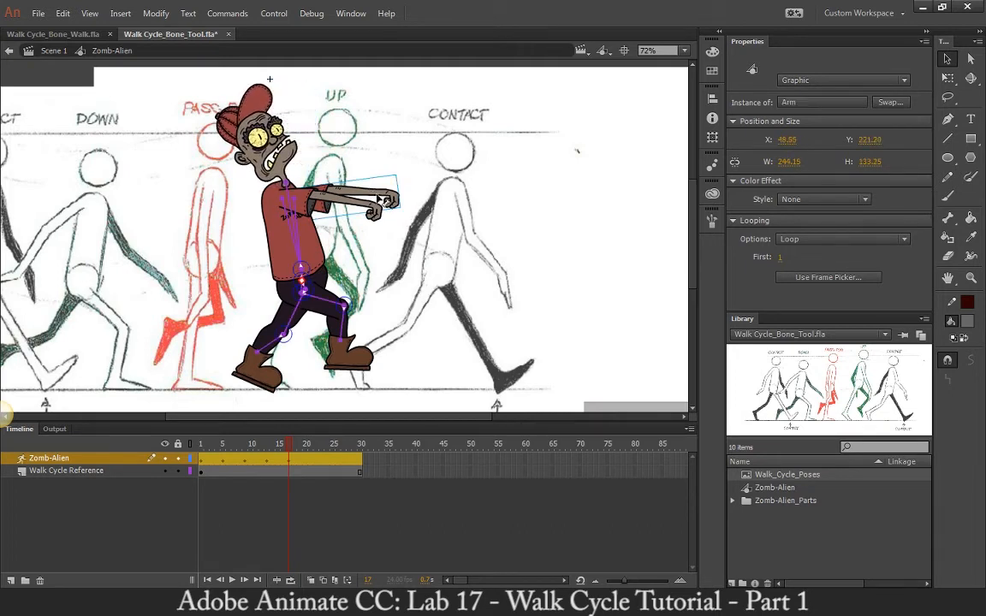
left_click_drag(380, 198, 391, 172)
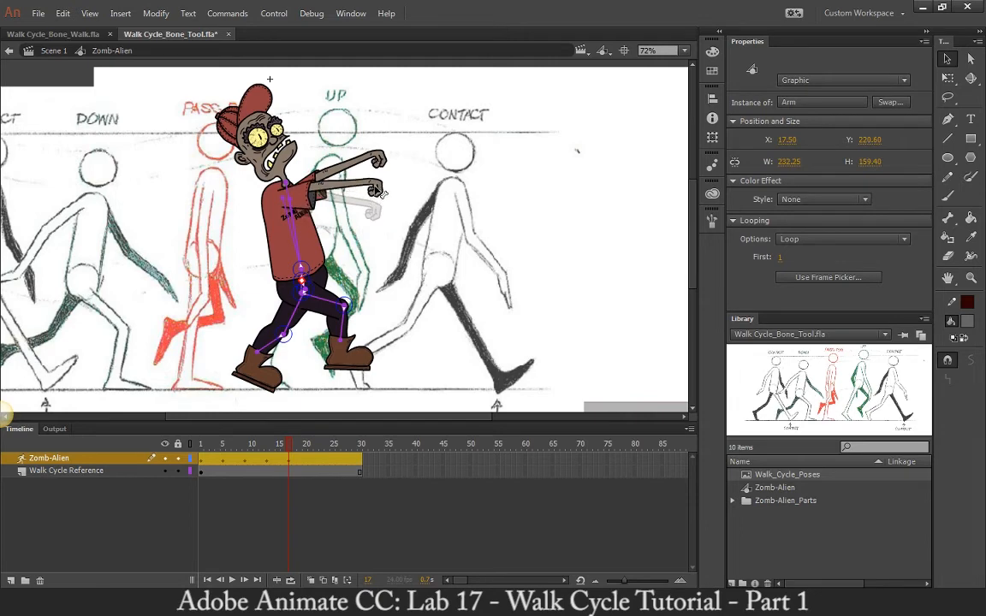
- Go to frame 21 and kick the zombie's front leg farther forward and up, with the boot's toe pointing upward
left_click_drag(287, 445, 274, 471)
left_click_drag(287, 470, 288, 470)
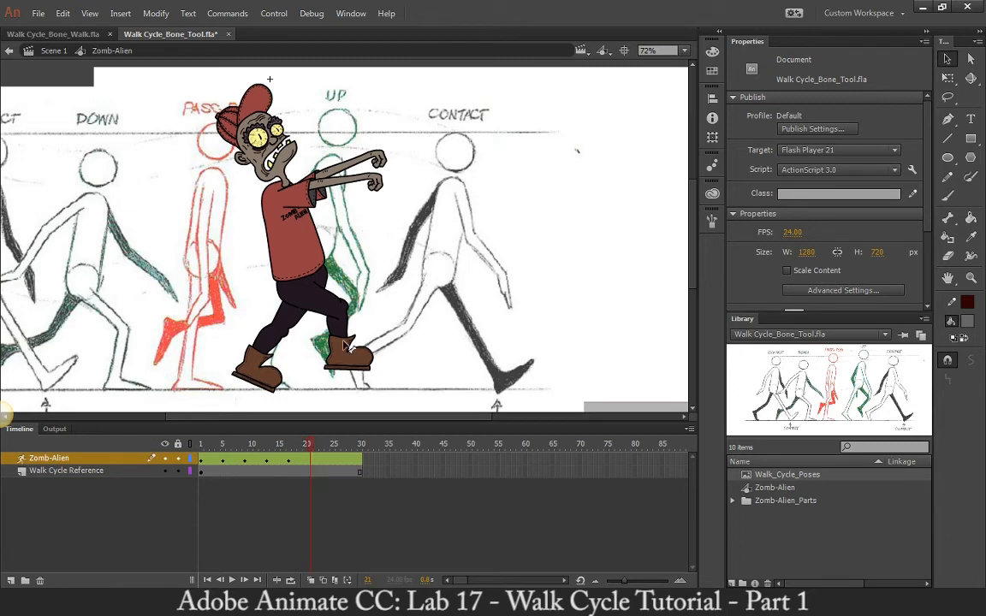
left_click(343, 368)
left_click_drag(347, 374, 361, 324)
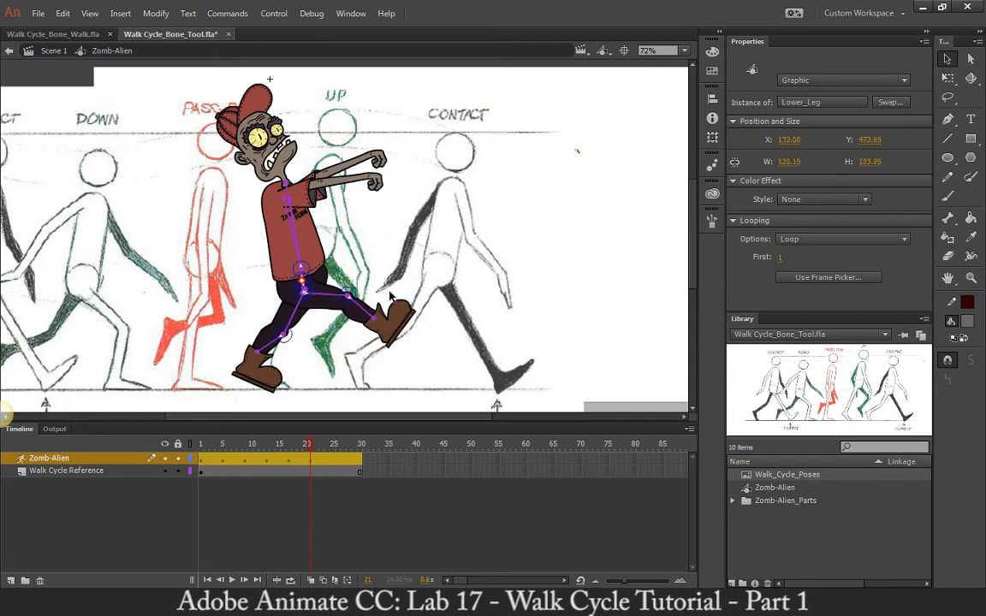
- Slide the reference to bring the final CONTACT figure behind the zombie, and raise the rear boot's heel onto its toe at frame 21
left_click(454, 268)
left_click_drag(514, 259, 385, 256)
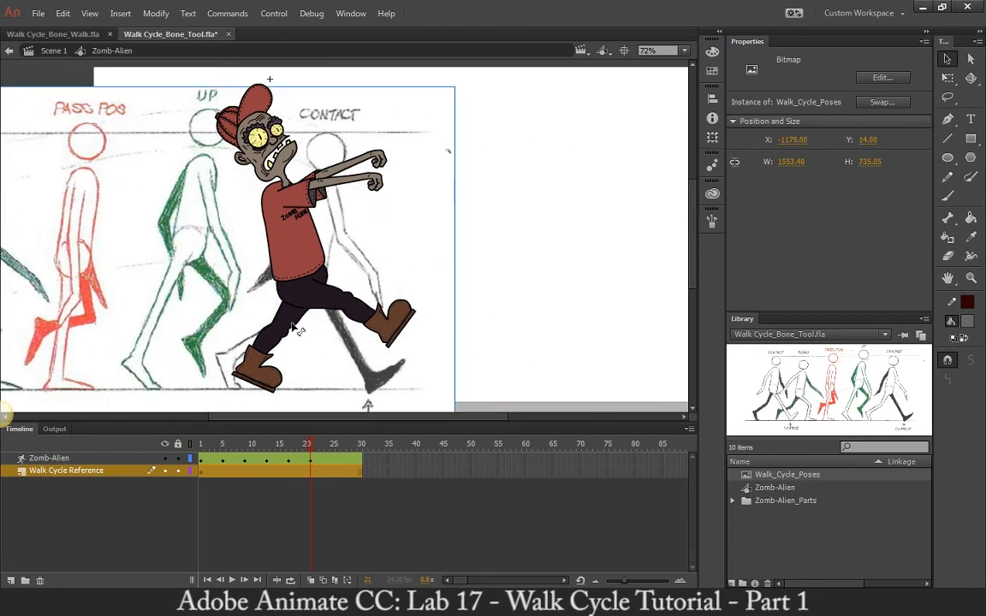
left_click(257, 367)
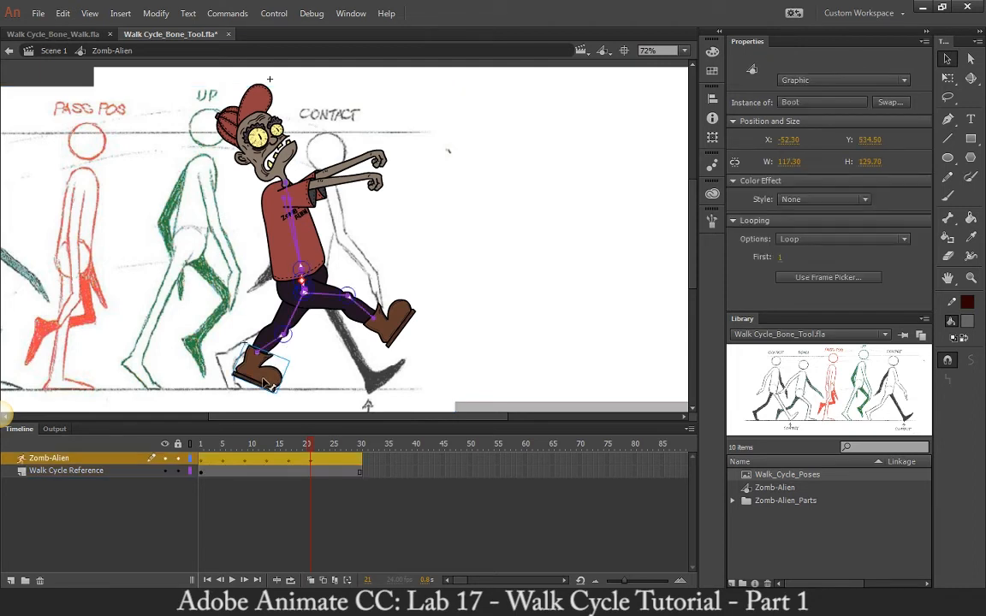
left_click_drag(266, 381, 269, 341)
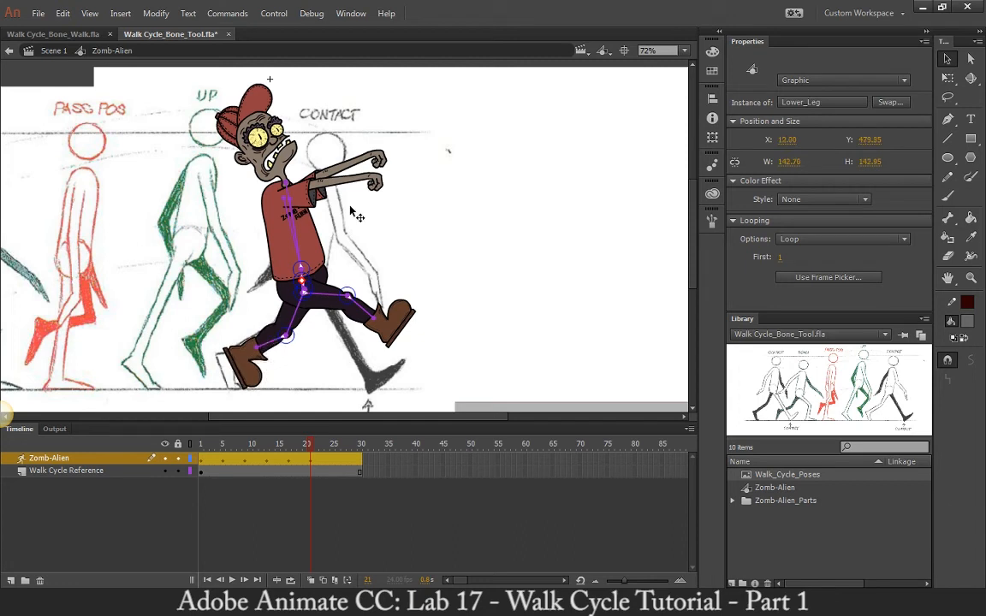
- Pose the upper body at frame 21 in a strong backward lean, with the head tipped back and both arms reaching diagonally upward
left_click(366, 185)
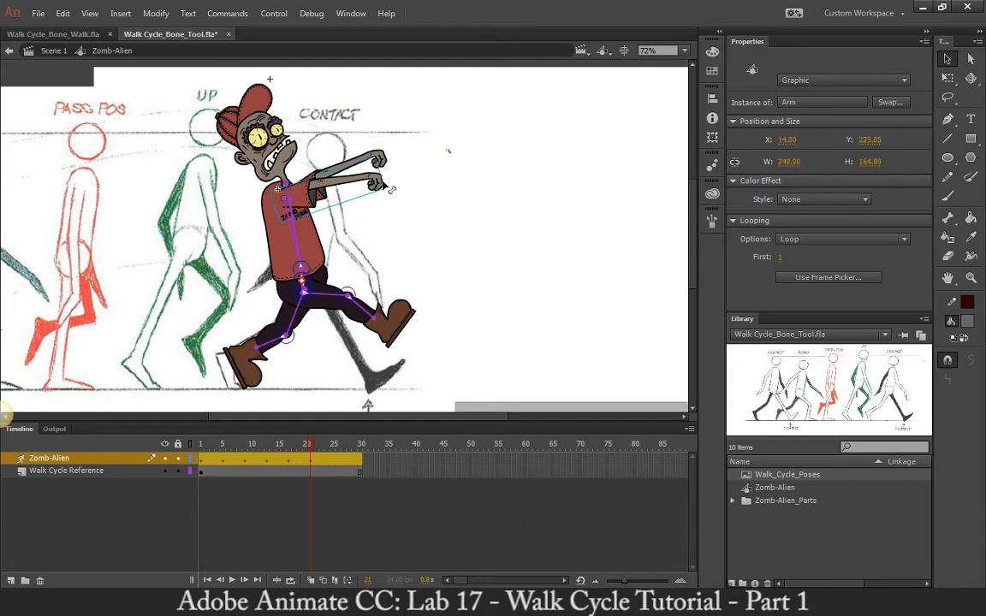
left_click_drag(373, 179, 360, 143)
mouse_move(315, 237)
left_mouse_down()
mouse_move(323, 239)
mouse_move(314, 234)
left_mouse_up()
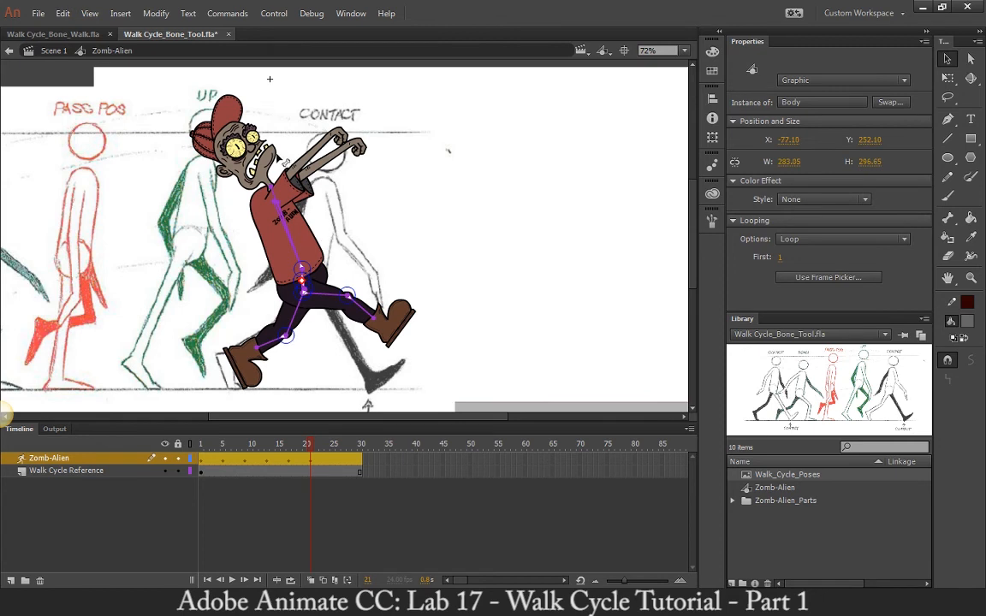
left_click(269, 172)
left_click_drag(245, 146, 234, 147)
left_click_drag(317, 152, 361, 146)
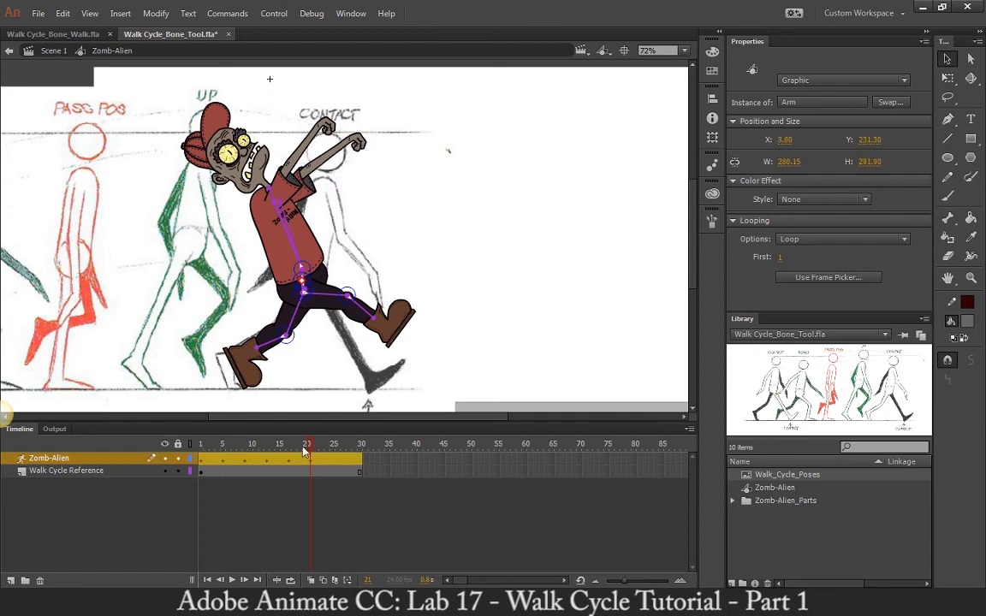
- Go to frame 25 and lower the front leg to the CONTACT pose, with its heel near the ground line and toe raised
left_click_drag(309, 445, 334, 455)
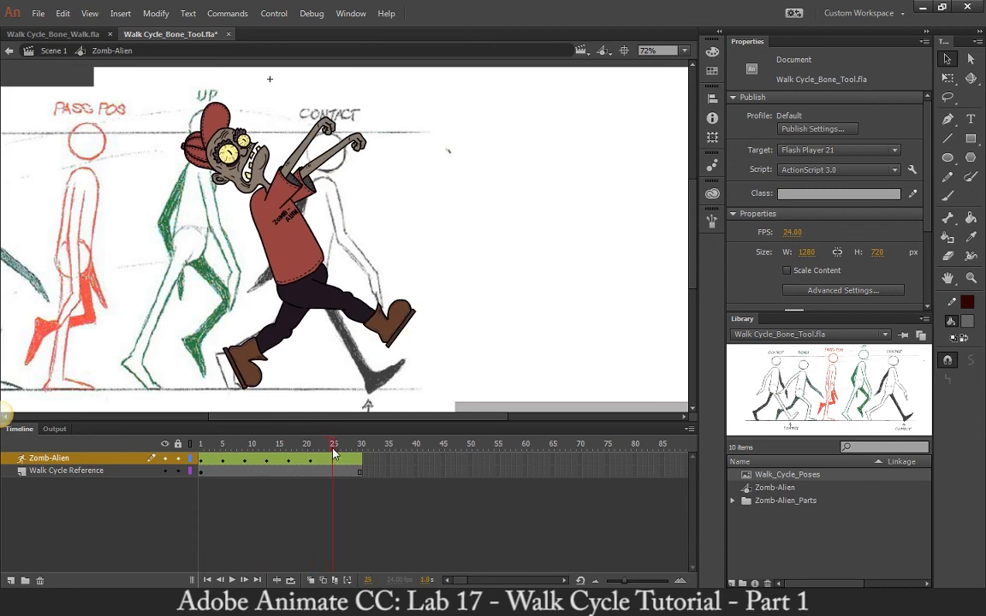
left_click(388, 334)
left_click_drag(390, 347, 382, 392)
- At frame 25, bring the torso back upright and adjust the rear leg so its boot stands on the toe
left_click_drag(281, 216, 317, 272)
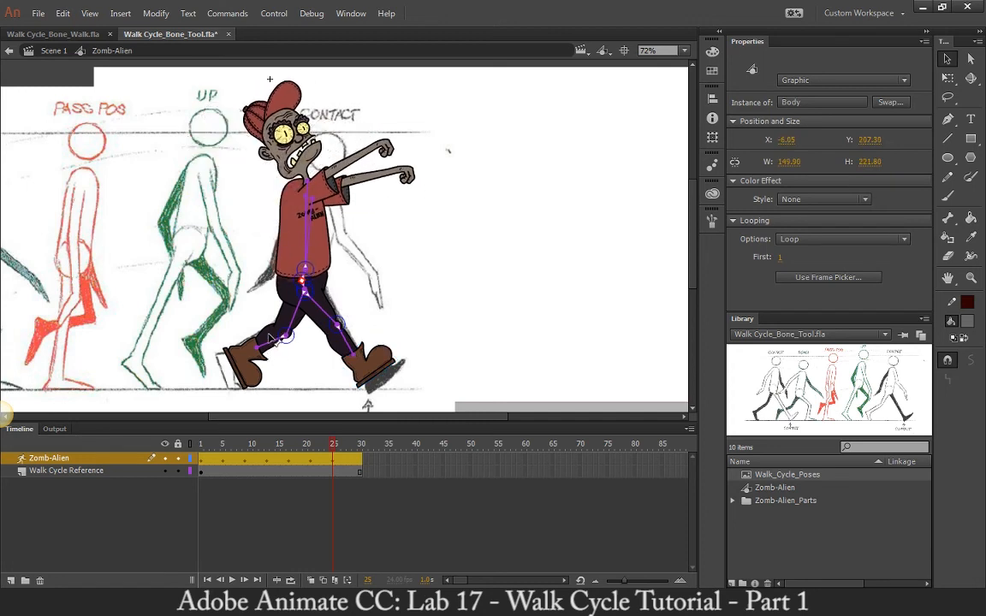
mouse_move(272, 337)
left_mouse_down()
mouse_move(258, 370)
mouse_move(245, 374)
mouse_move(263, 346)
left_mouse_up()
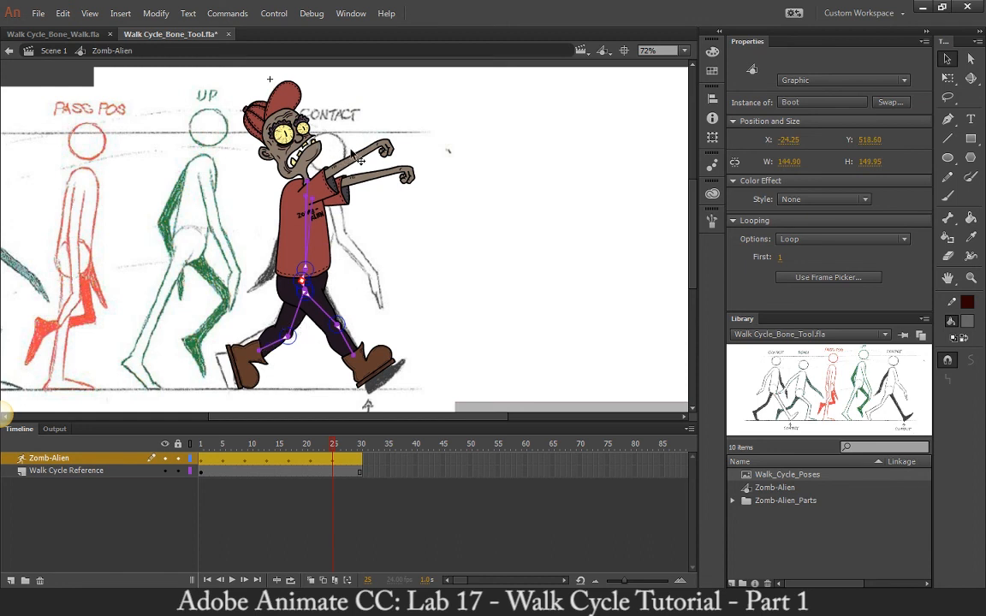
- Refine the upper body at frame 25 with the arms lowered to reach forward, the head leveled and the torso leaning slightly forward
left_click(330, 146)
left_click_drag(382, 152, 411, 200)
left_click_drag(266, 117, 288, 121)
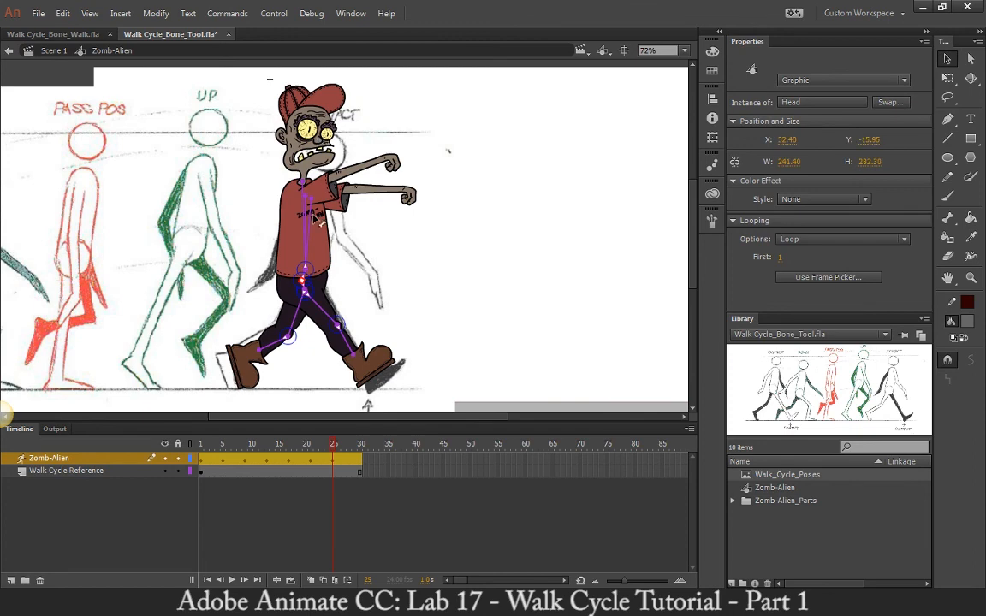
left_click_drag(323, 231, 337, 220)
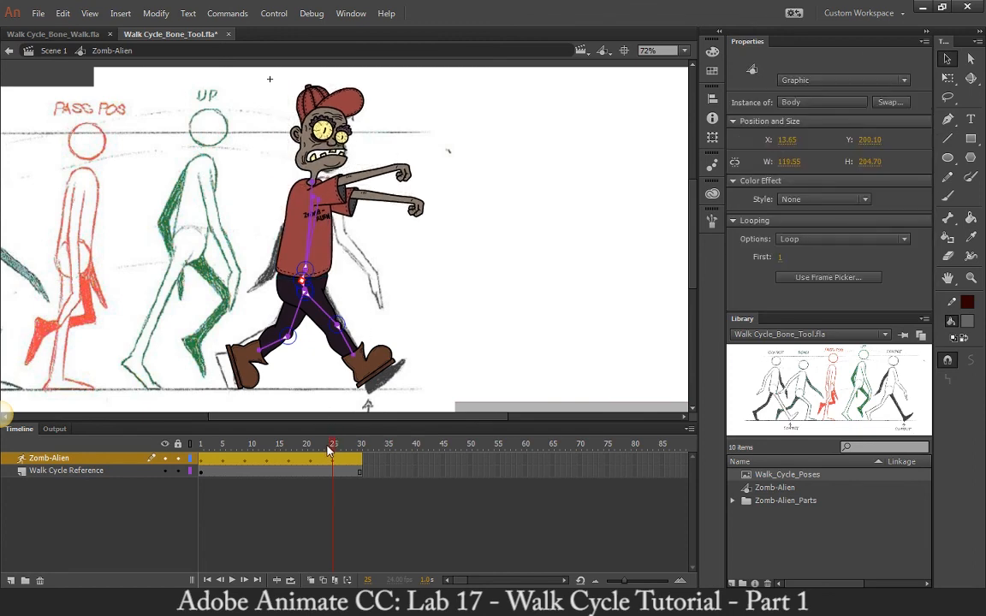
- Play the walk animation from frame 1, and scrub through the posed frames up to frame 25 to check the motion
left_click(200, 444)
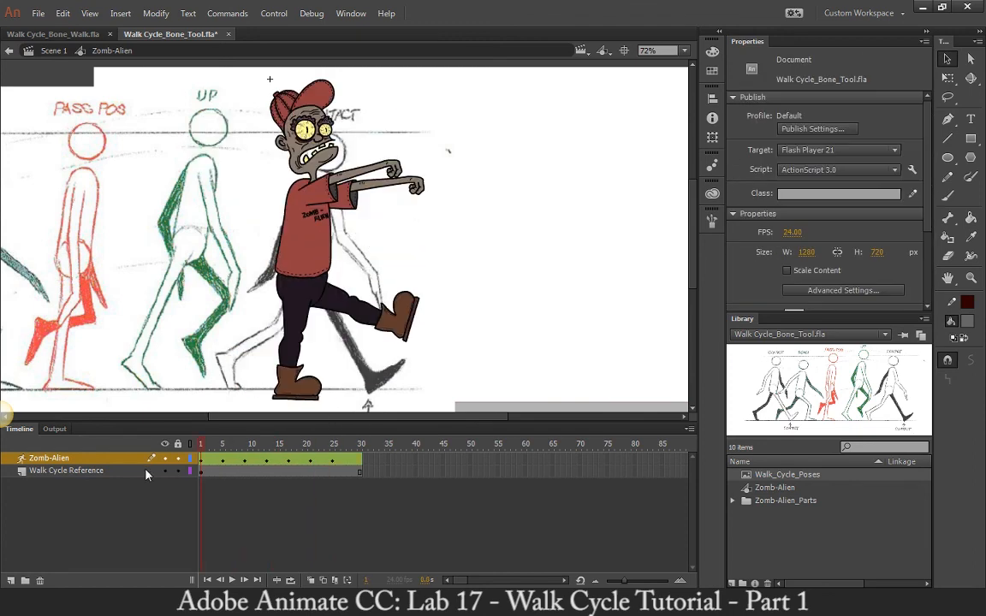
left_click(232, 580)
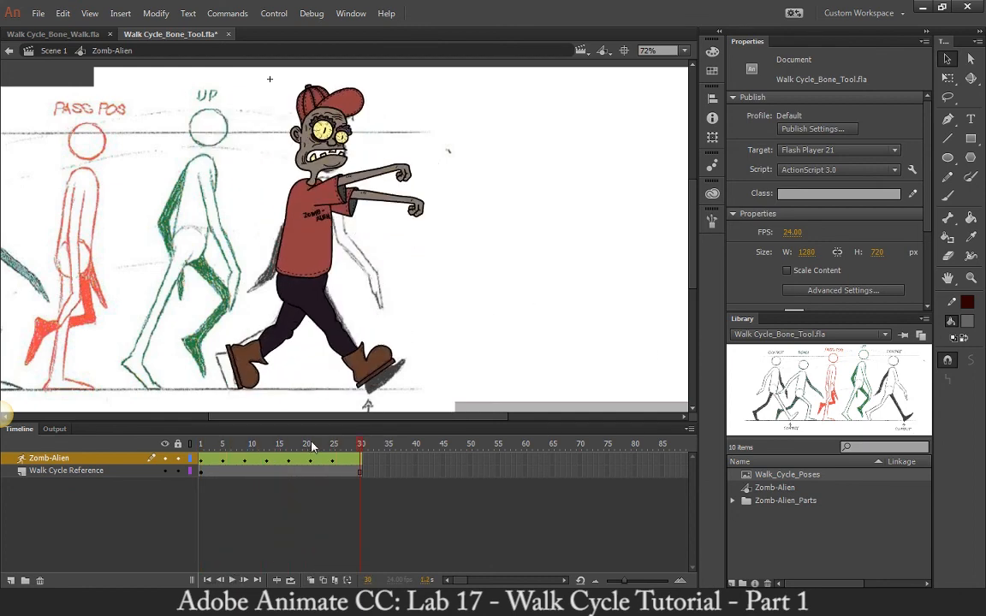
left_click_drag(202, 446, 335, 493)
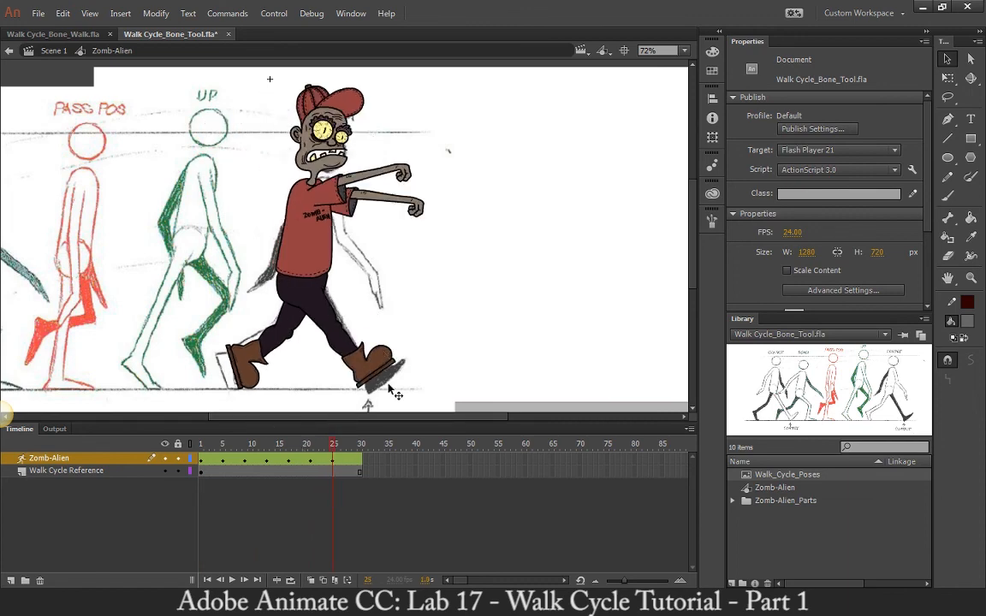